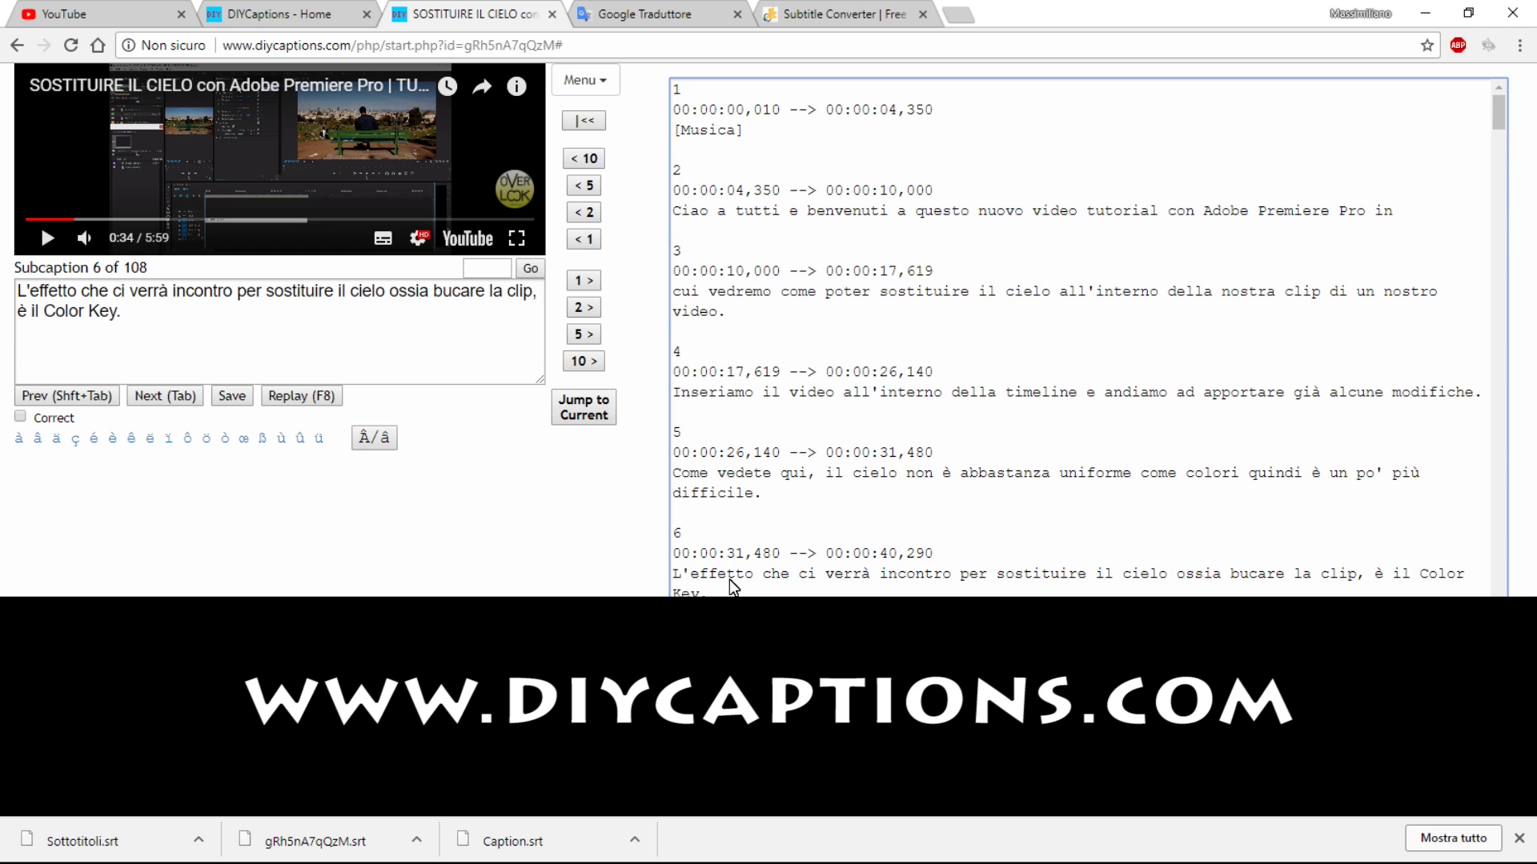
Select all 108 Italian SRT subtitle entries in the DIYCaptions output box.
left_click_drag(724, 594, 645, 100)
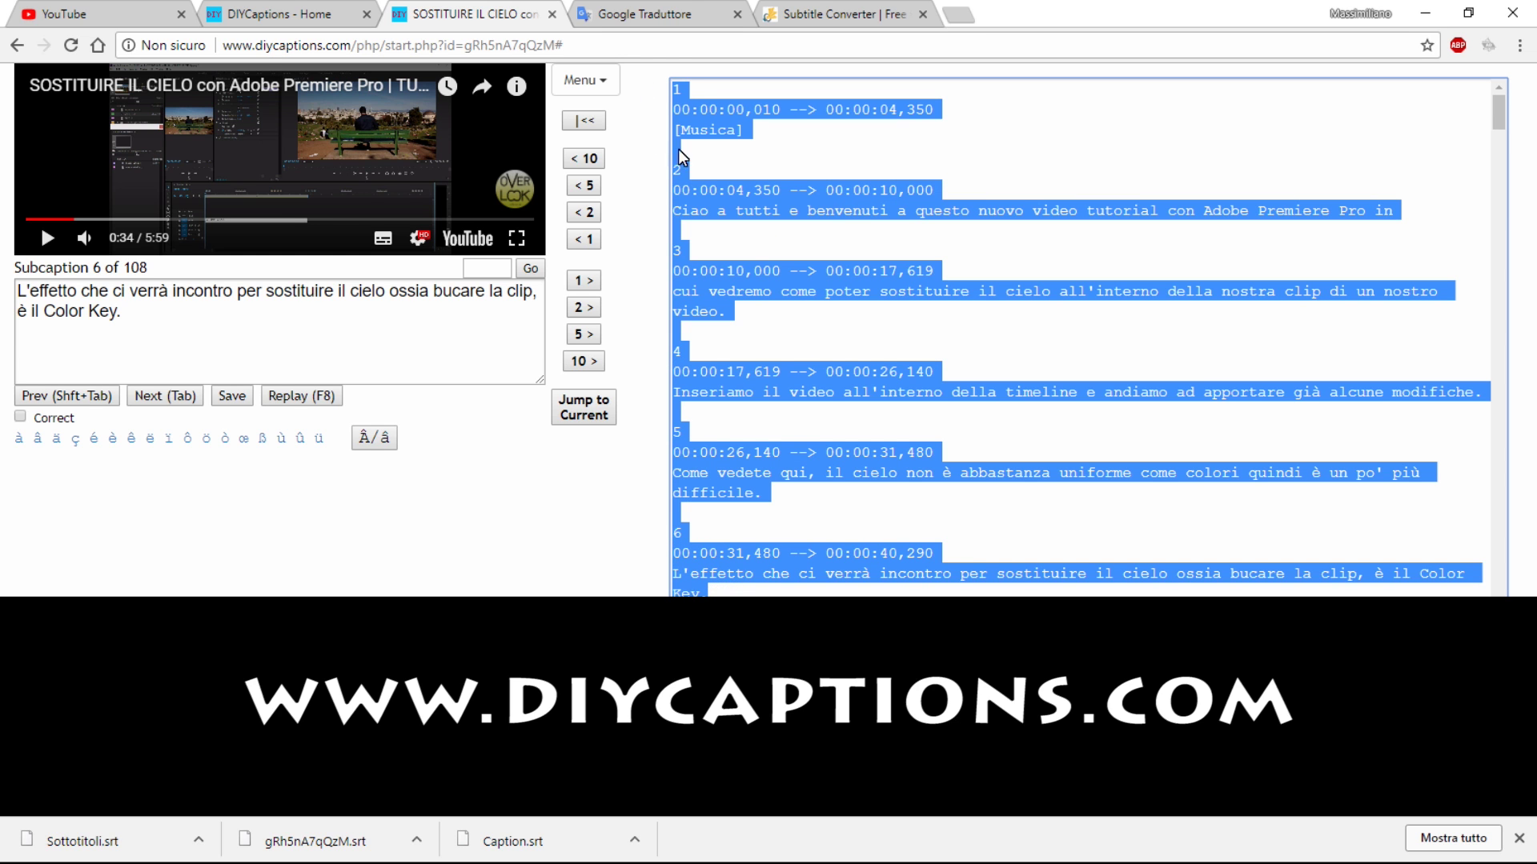
Translate the Italian subtitles into English, move 'cui' to the end of subtitle 2, and copy the translation.
left_click(650, 16)
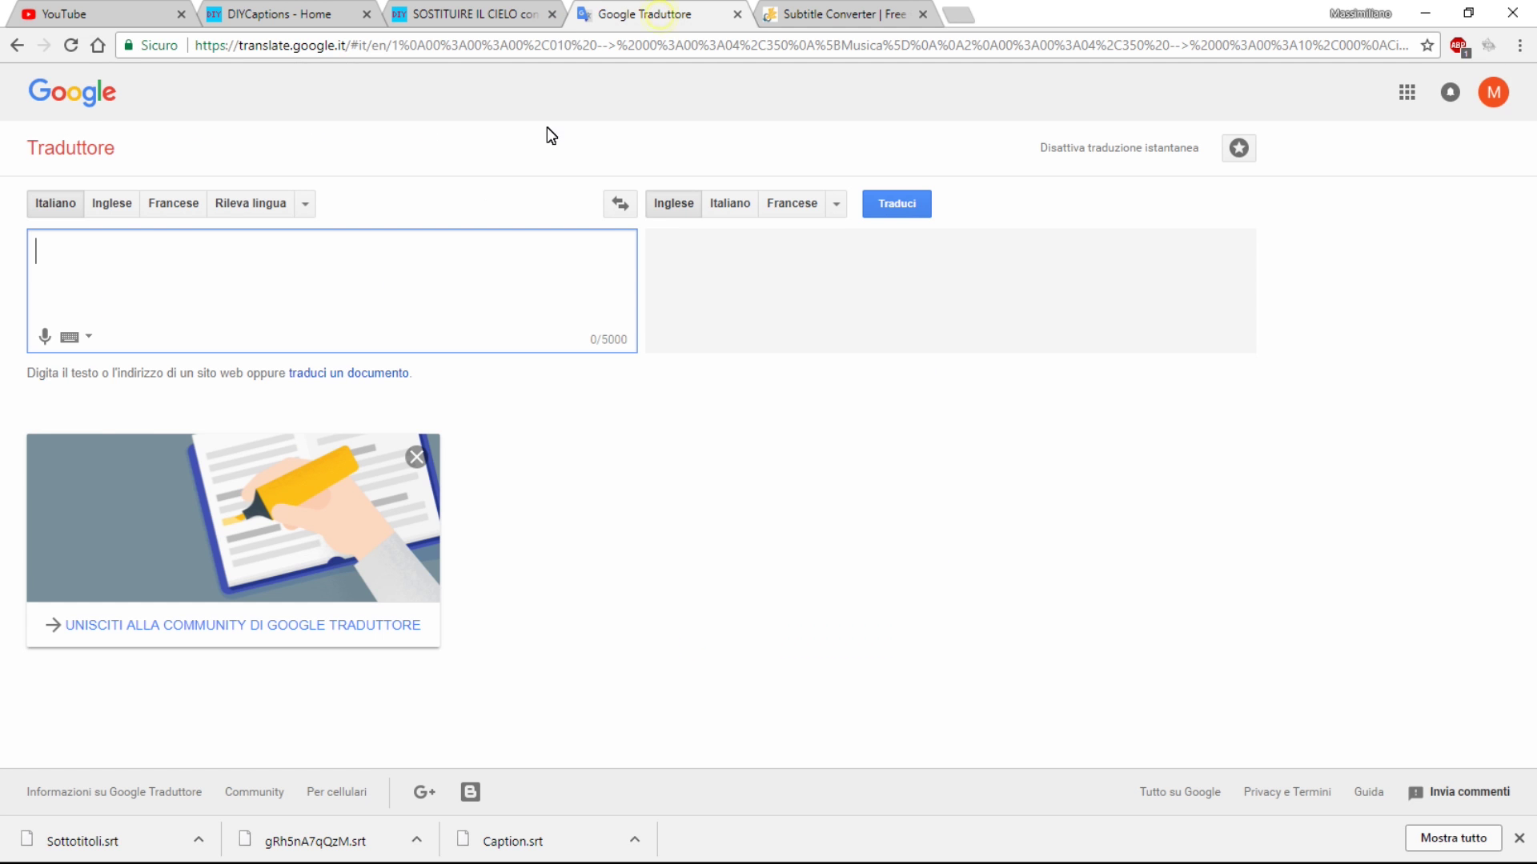
type("1 00:00:00,010 --> 00:00:04,350 [Musica]  2 00:00:04,350 --> 00:00:10,000 Ciao a tutti e benvenuti a questo nuovo video tutorial con Adobe Premiere Pro in  3 00:00:10,000 --> 00:00:17,619 cui vedremo come poter sostituire il cielo all'interno della nostra clip di un nostro video.  4 00:00:17,619 --> 00:00:26,140 Inseriamo il video all'interno della timeline e andiamo ad apportare già alcune modifiche.  5 00:00:26,140 --> 00:00:31,480 Come vedete qui, il cielo non è abbastanza uniforme come colori quindi è un po' più difficile.  6 00:00:31,480 --> 00:00:40,290 L'effetto che ci verrà incontro per sostituire il cielo ossia bucare la clip, è il Color Key.")
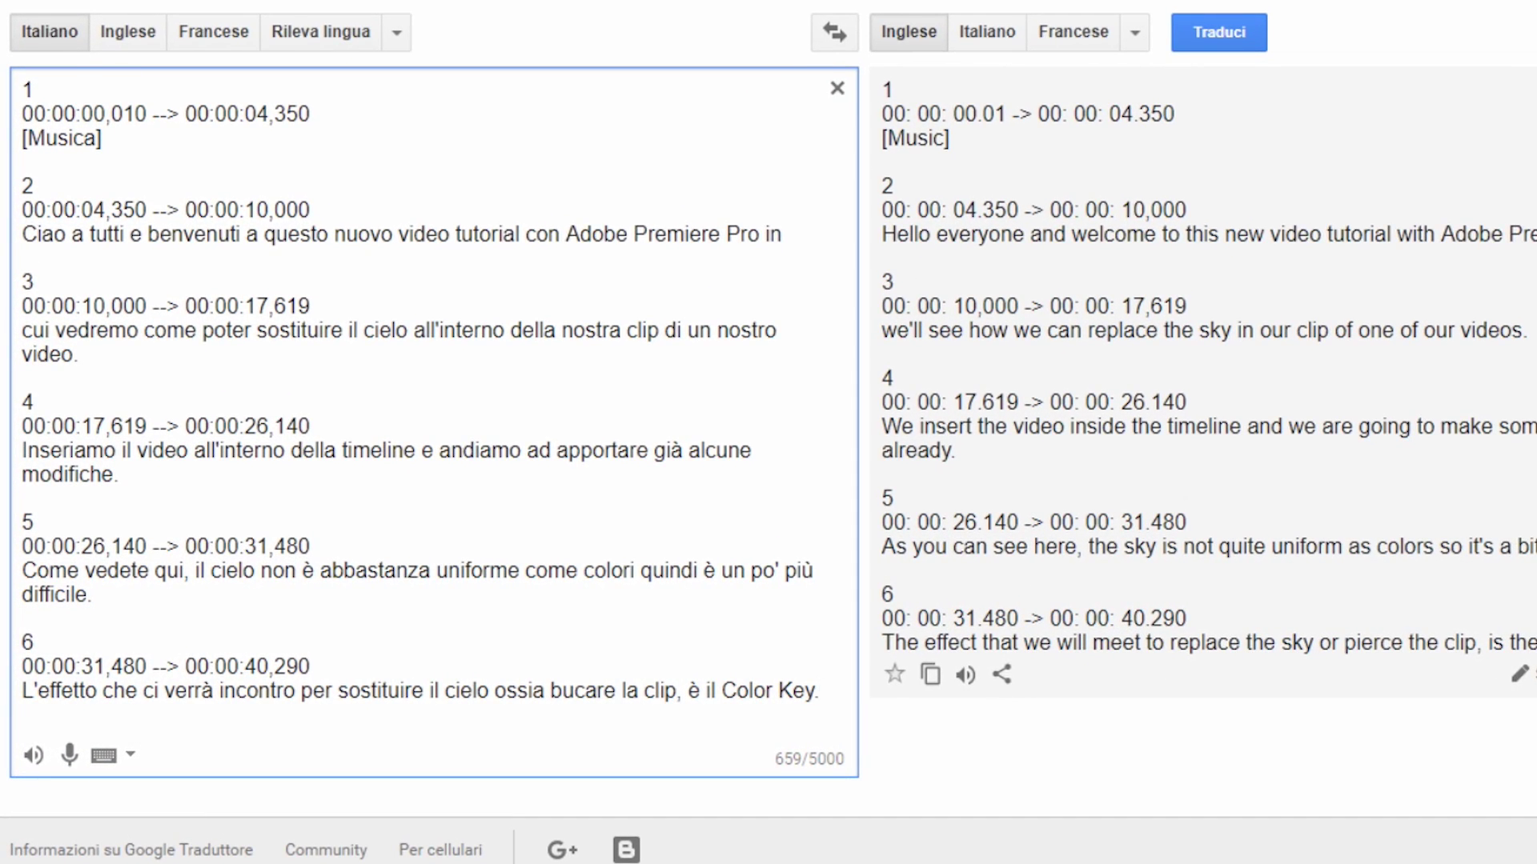
double_click(35, 330)
key("Delete")
left_click(809, 237)
type("cui")
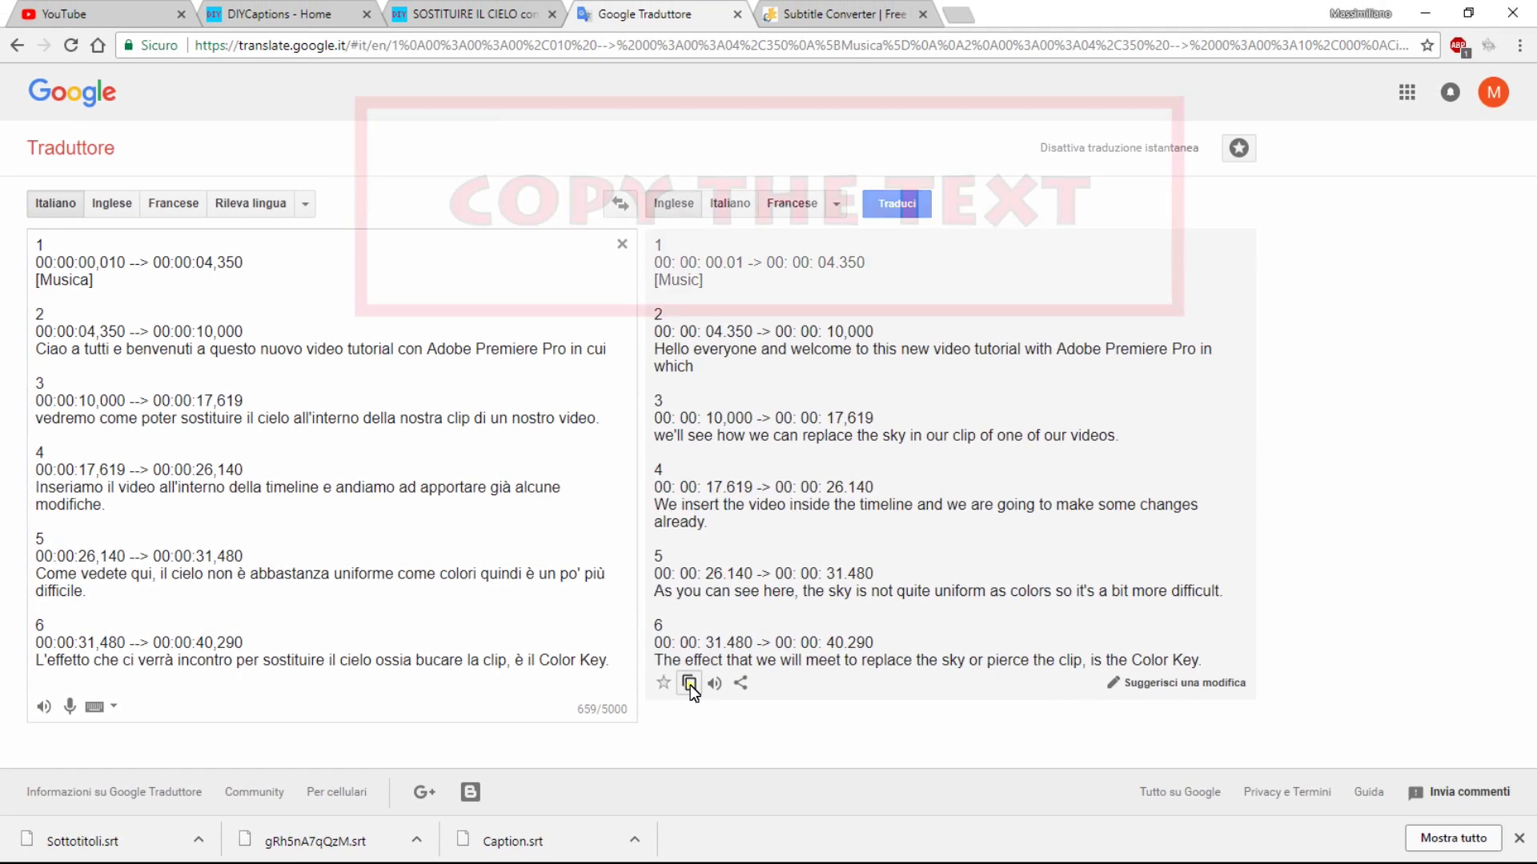
left_click(691, 689)
key("ctrl+c")
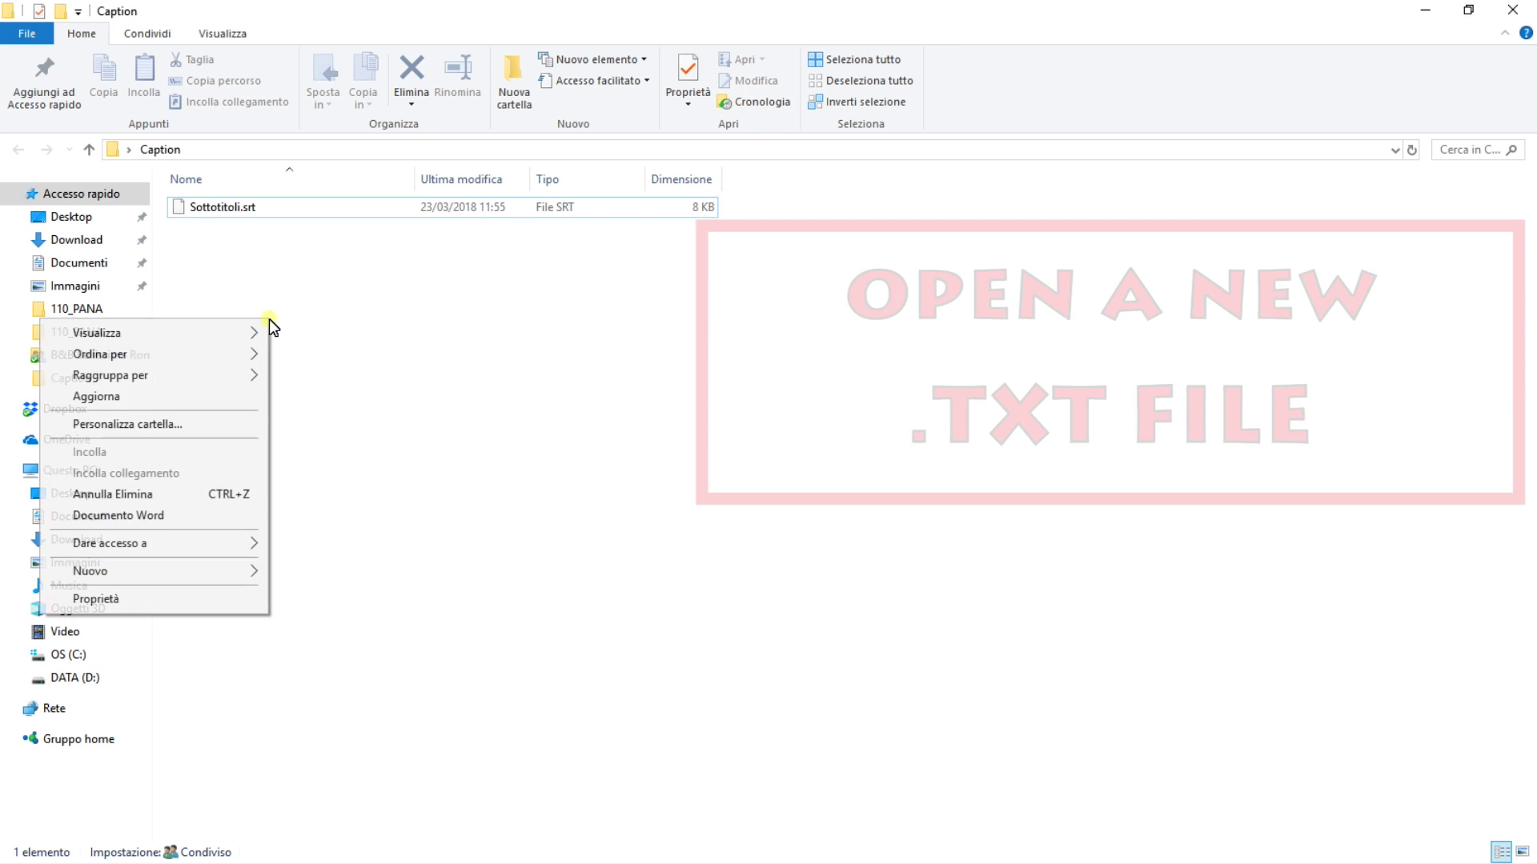
Create a new text document named English.txt in the Caption folder and open it.
mouse_move(186, 571)
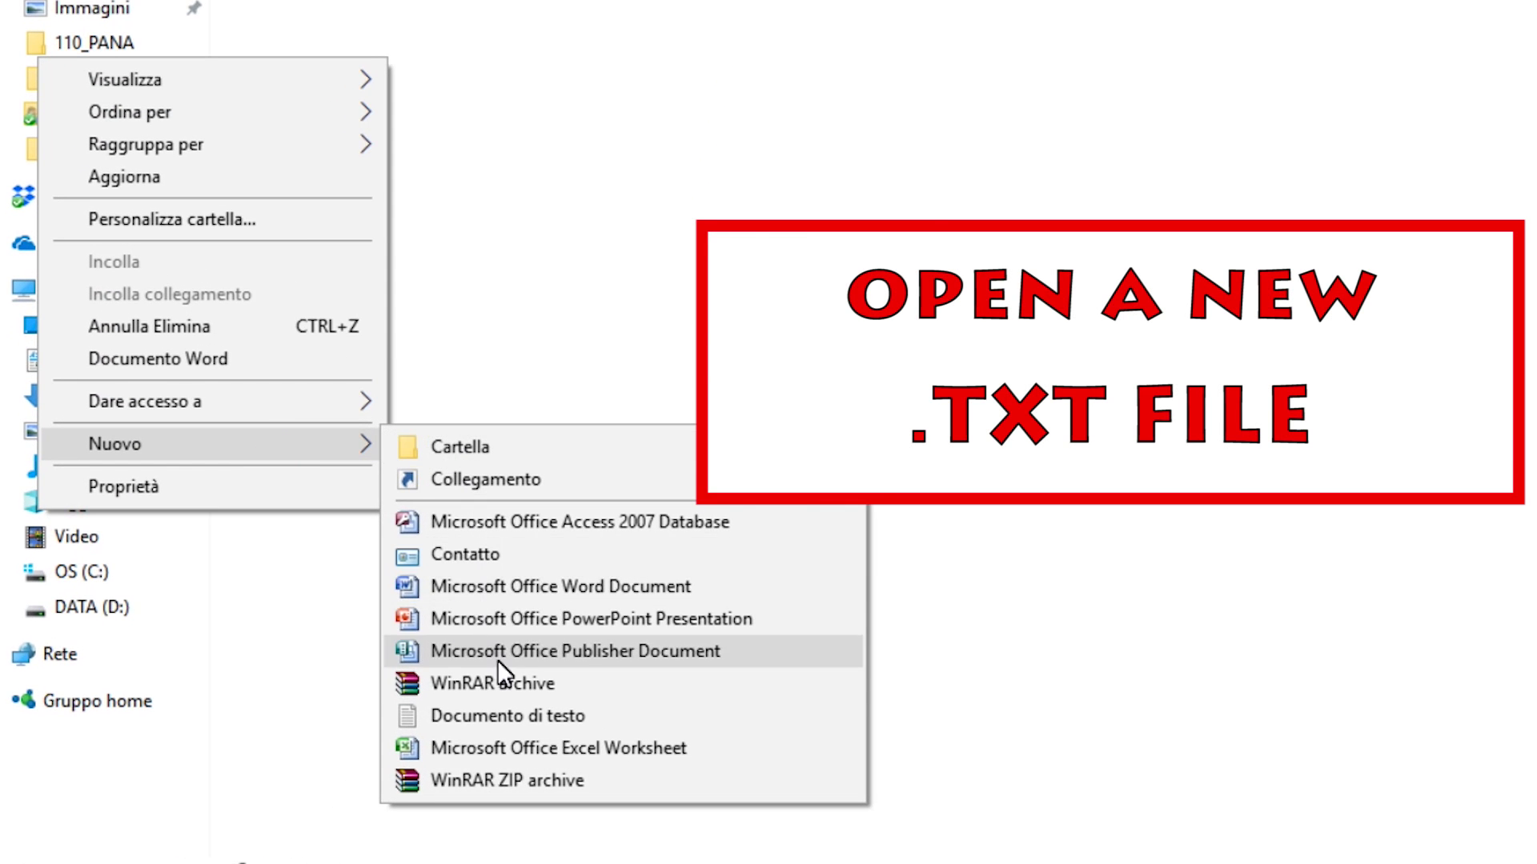
left_click(520, 715)
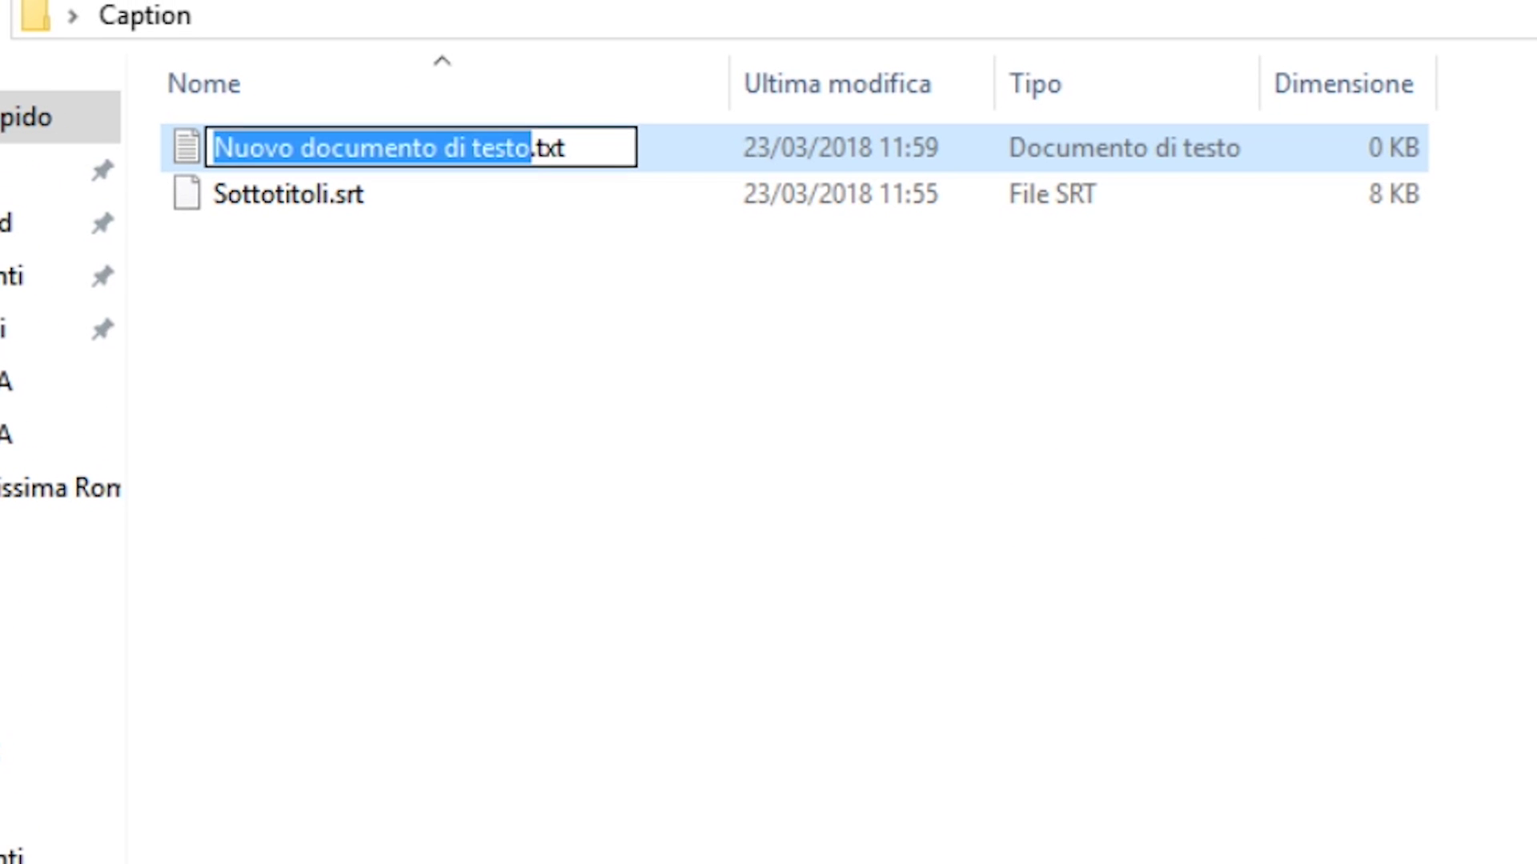
type("English")
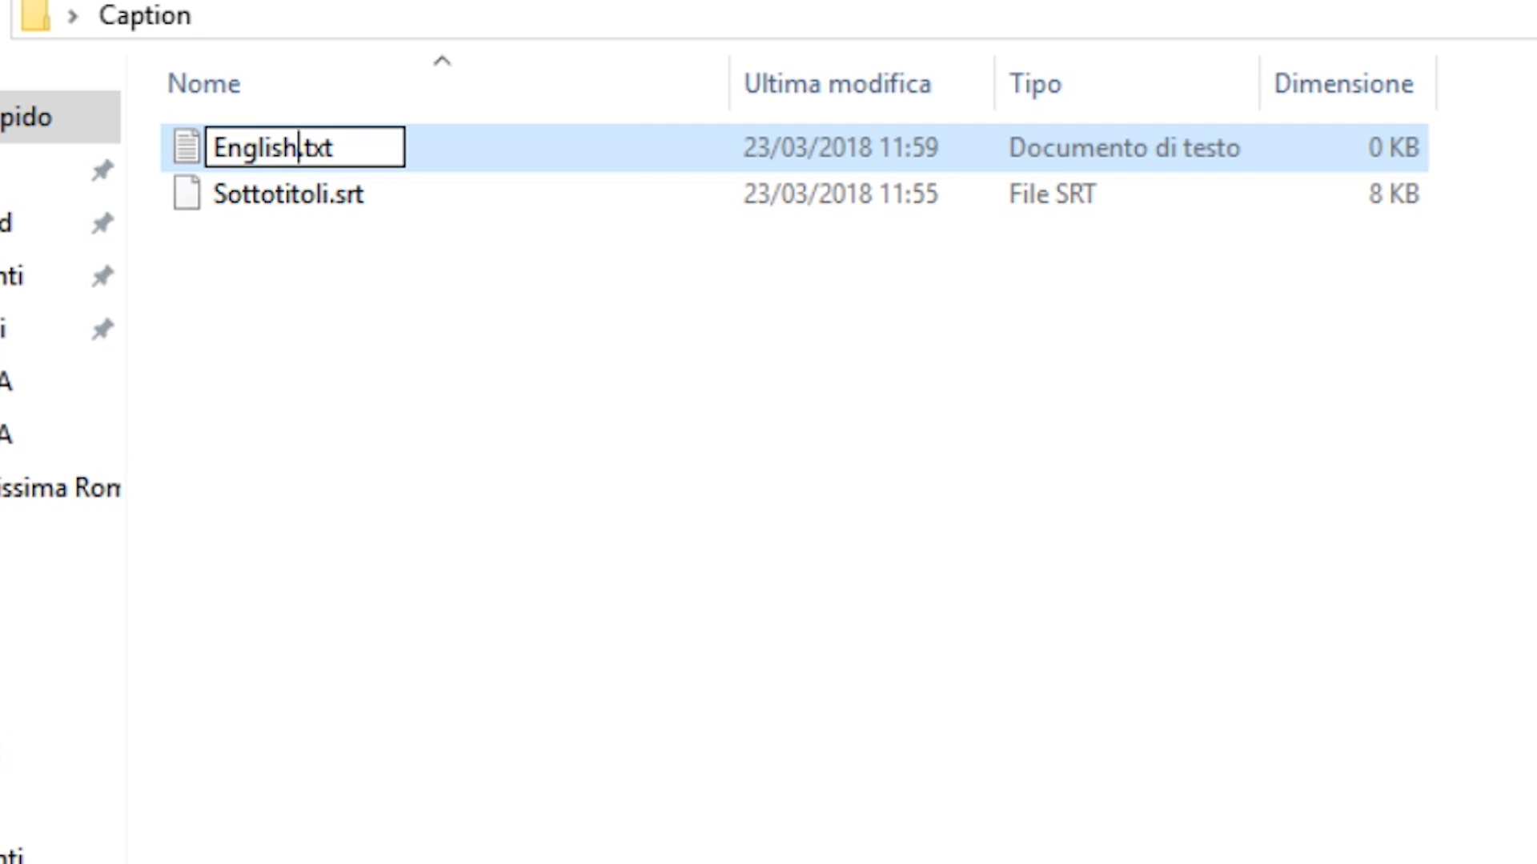
key("Return")
key("Return")
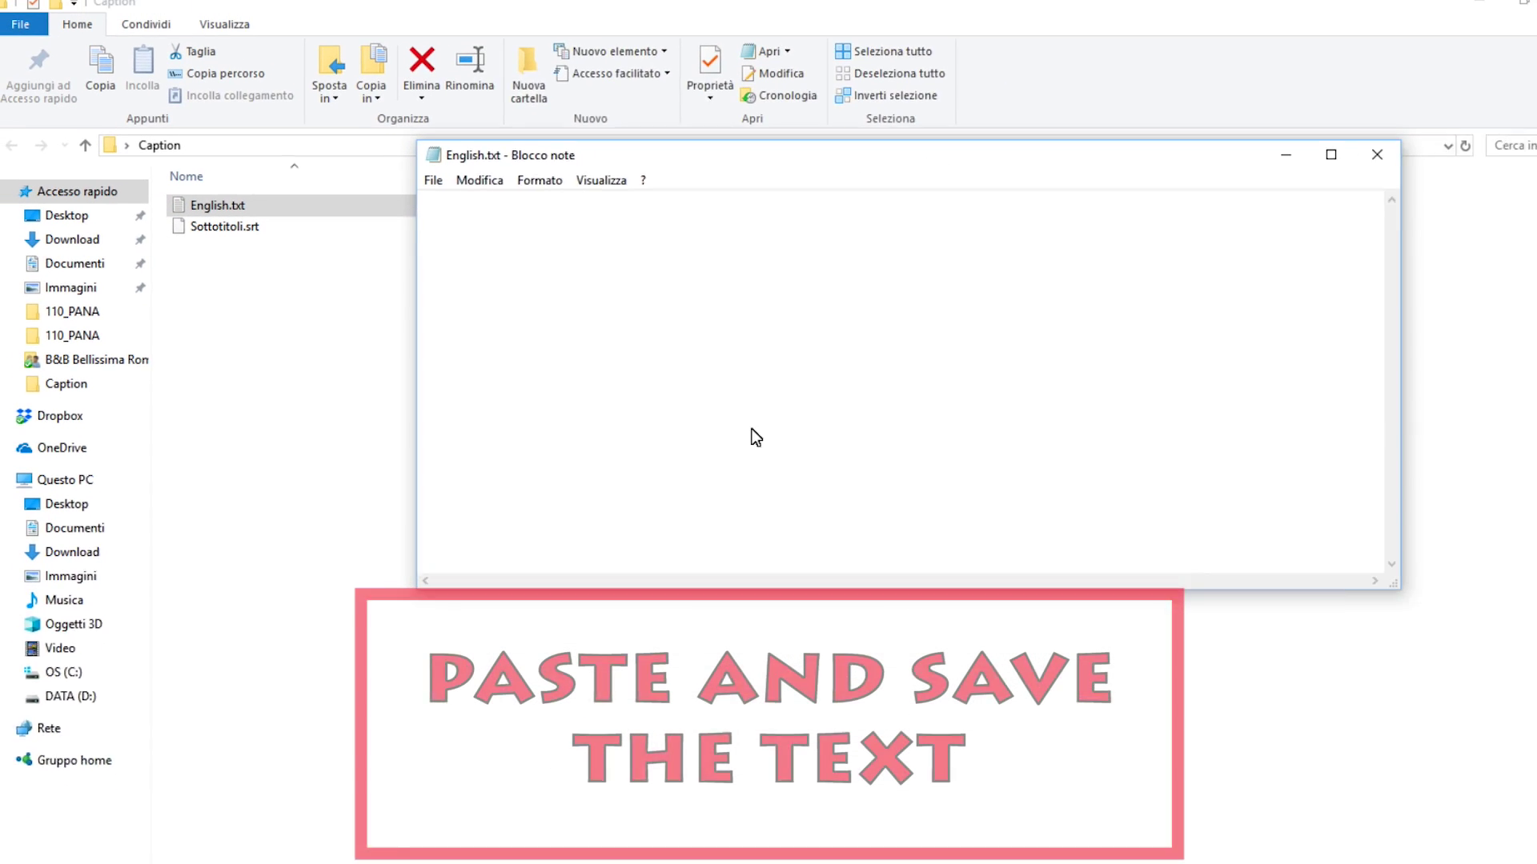
Paste the English subtitles into English.txt, save it and close Notepad.
key("ctrl+v")
left_click(422, 189)
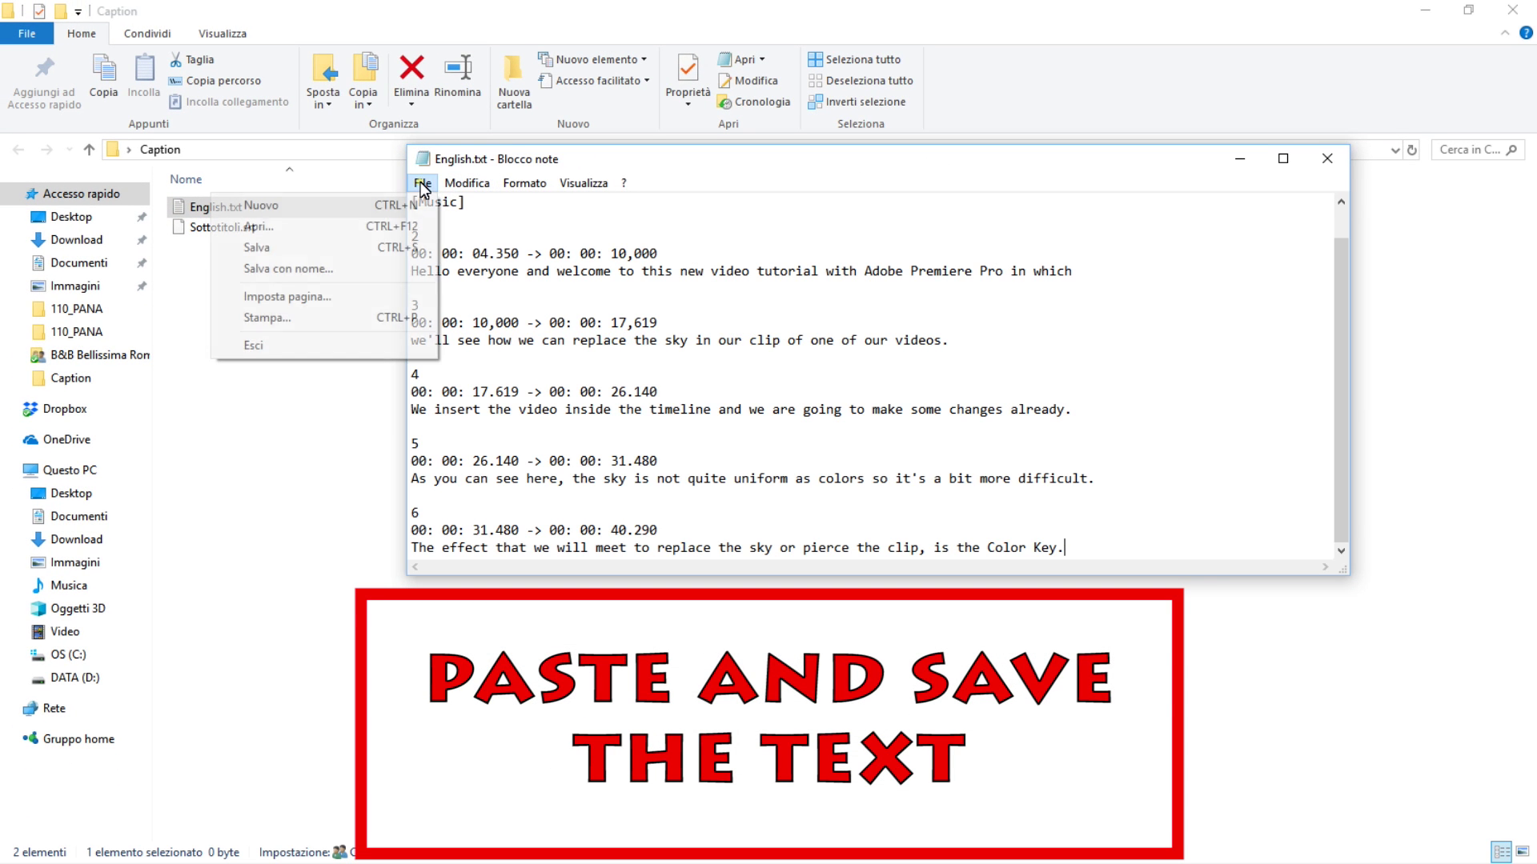
left_click(356, 248)
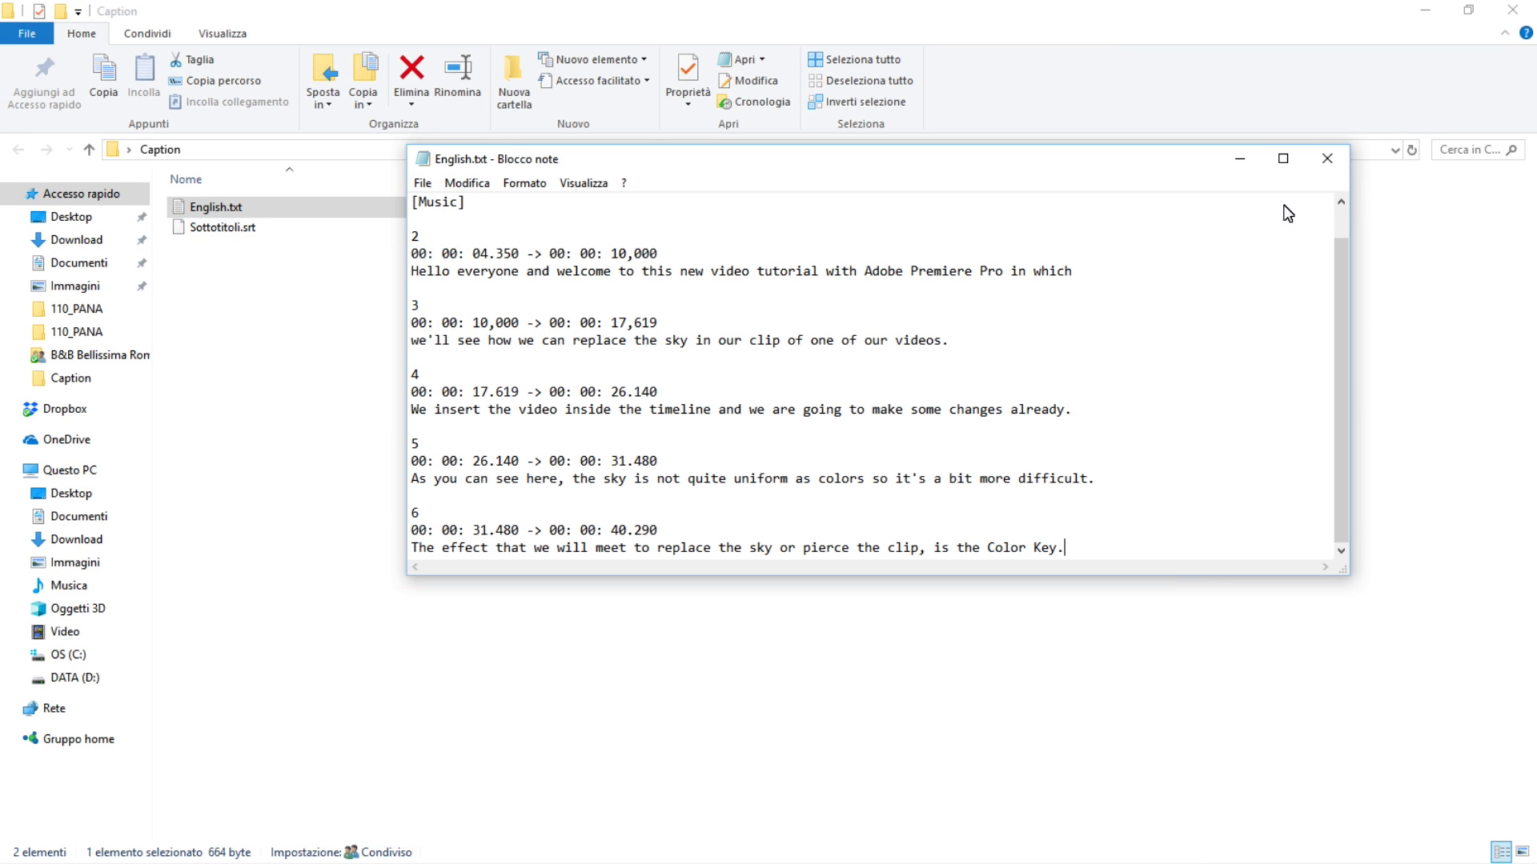
left_click(1316, 162)
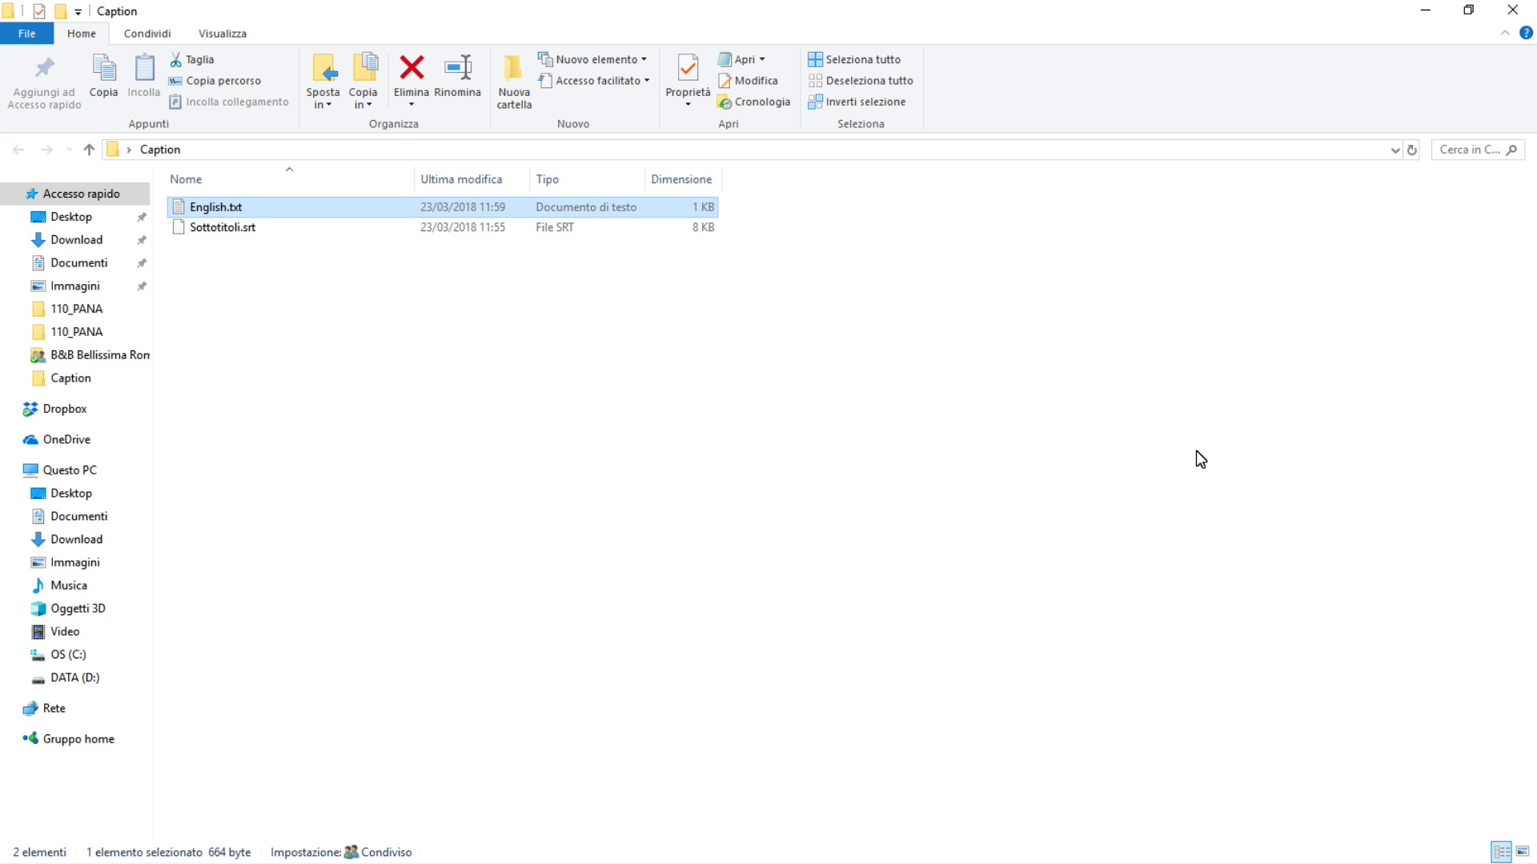
Bring Chrome back to the front on the Subtitle Converter page.
left_click(1468, 11)
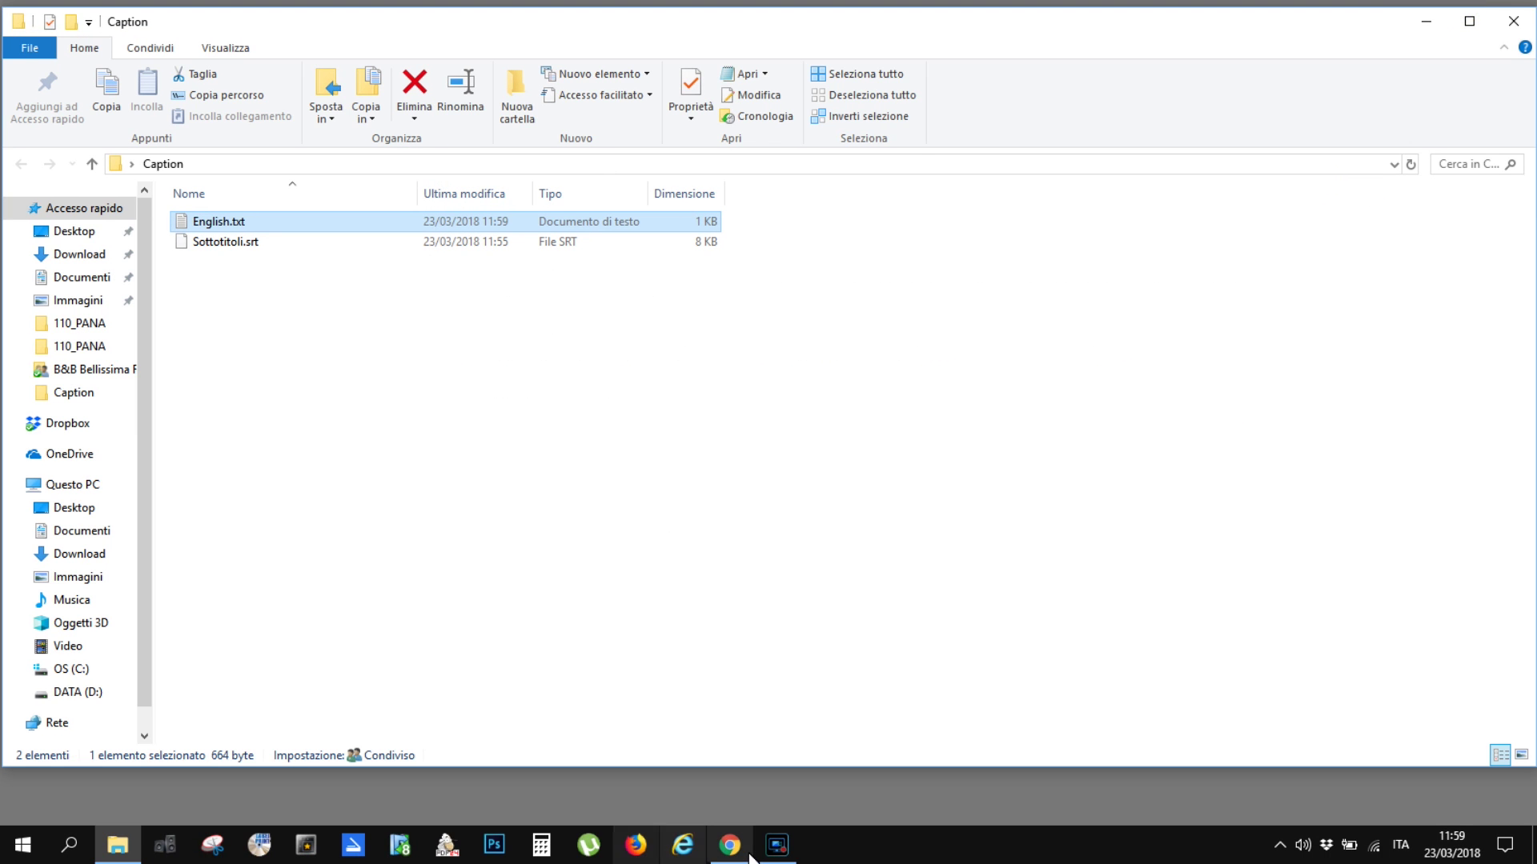
left_click(741, 855)
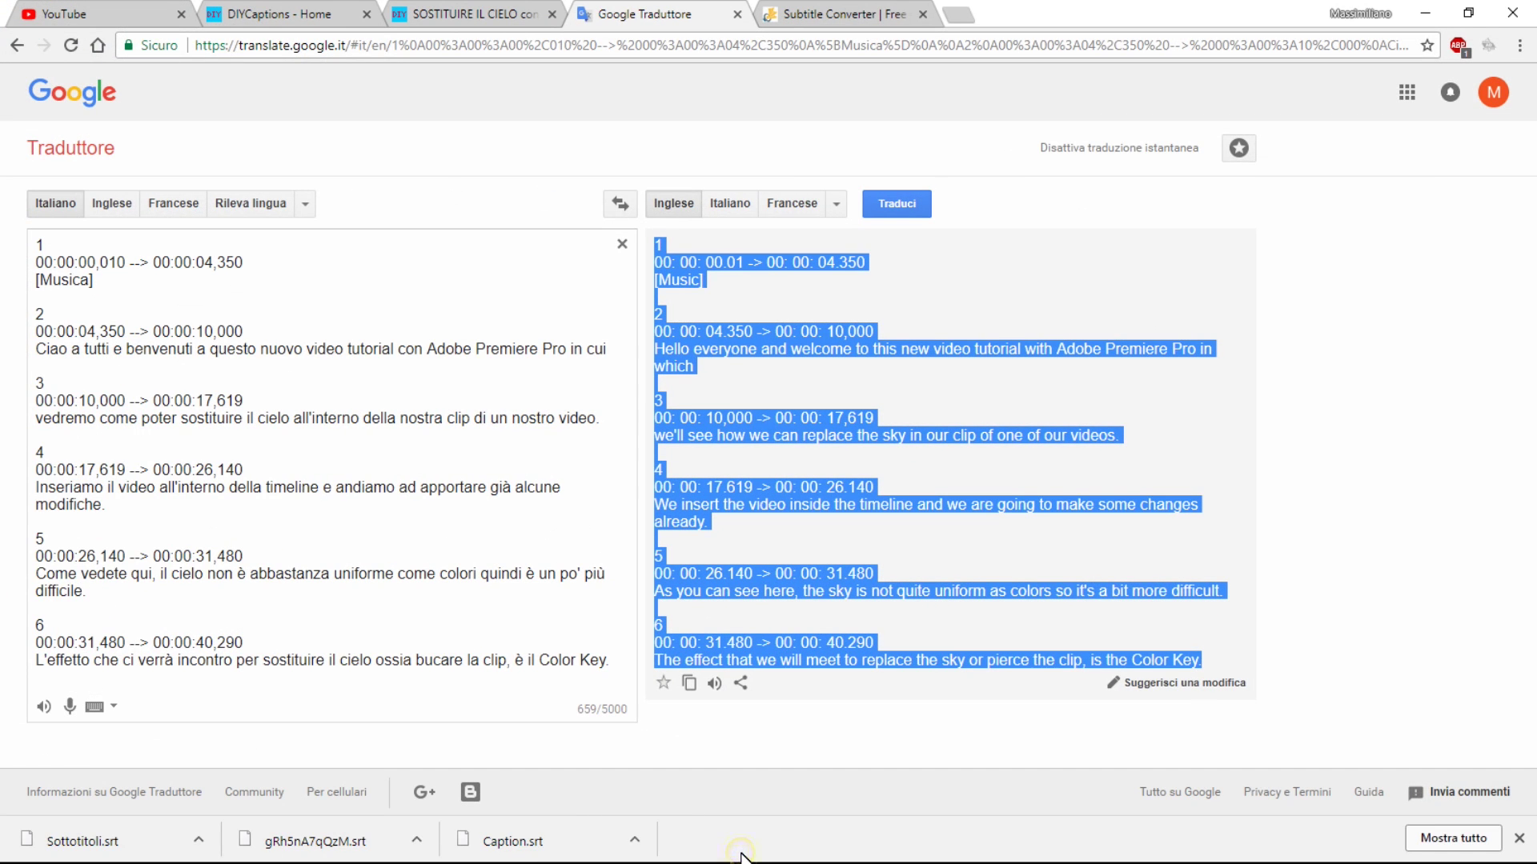
left_click(810, 14)
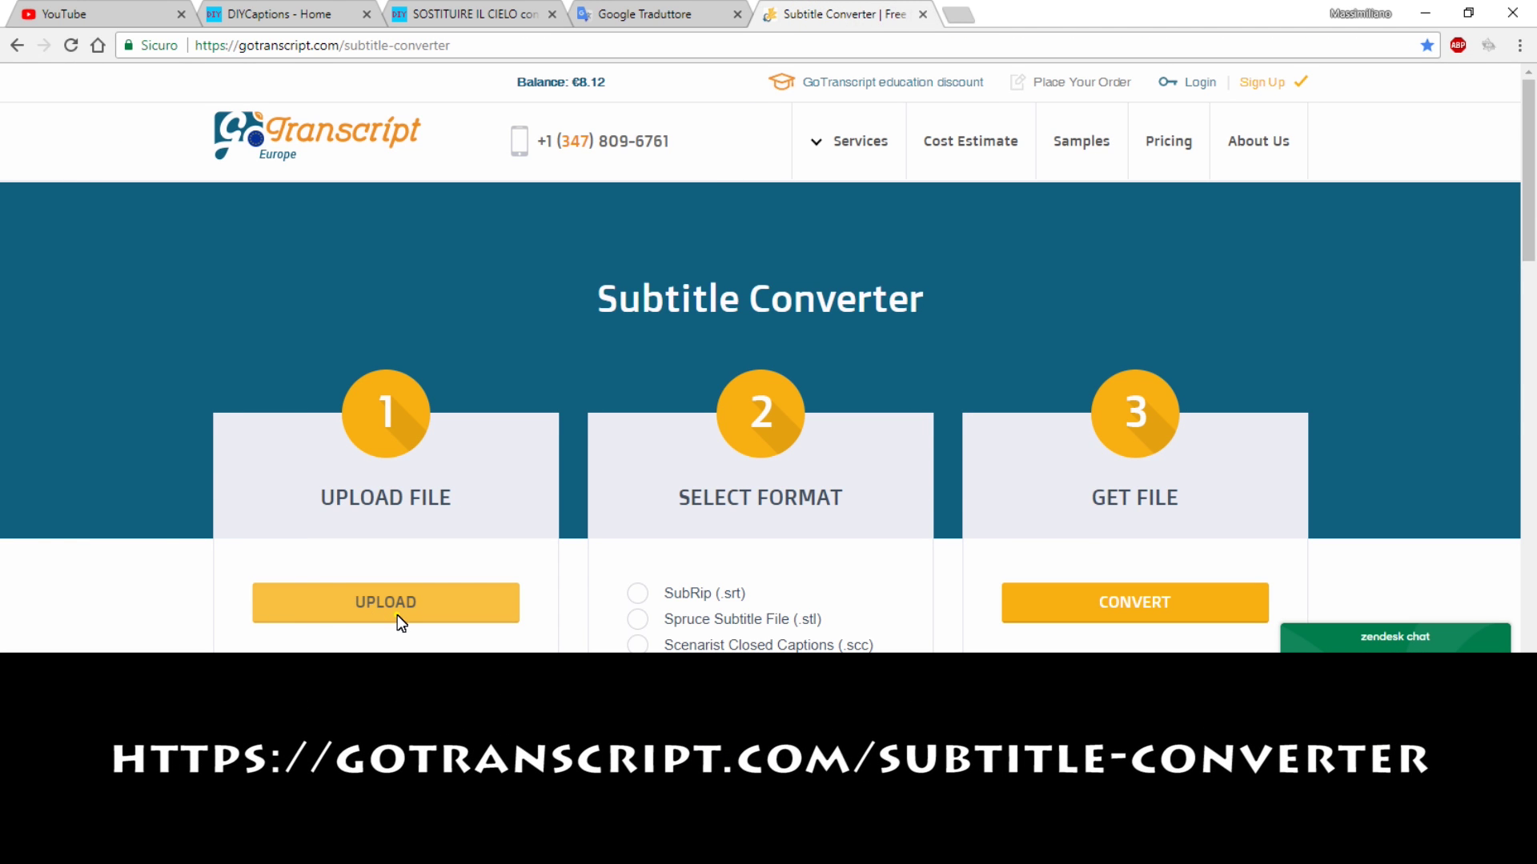
Upload English.txt, pick SubRip (.srt) as the output format and convert it.
left_click(397, 615)
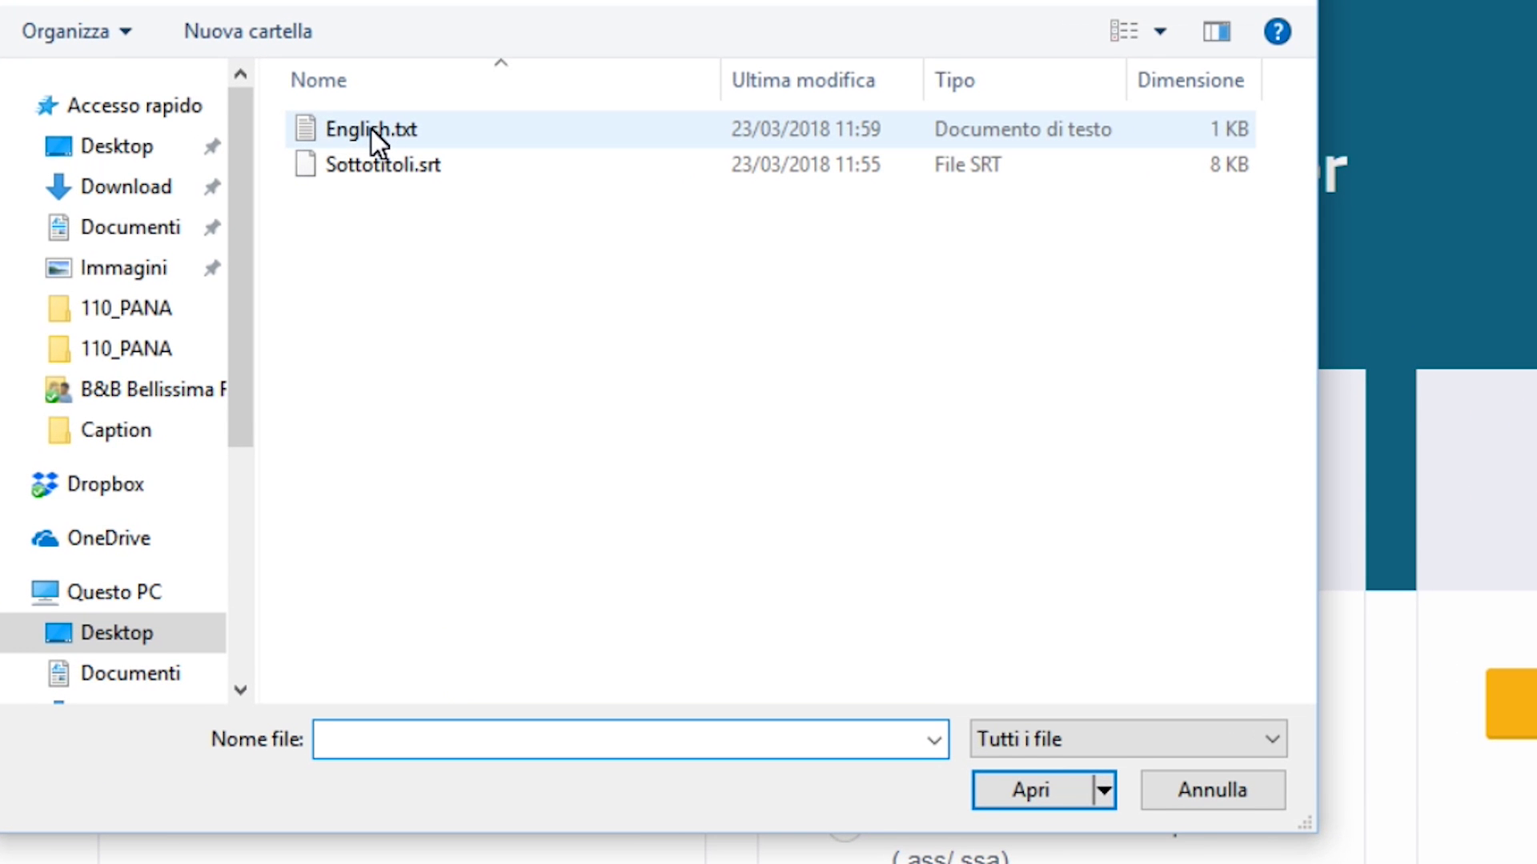
double_click(371, 128)
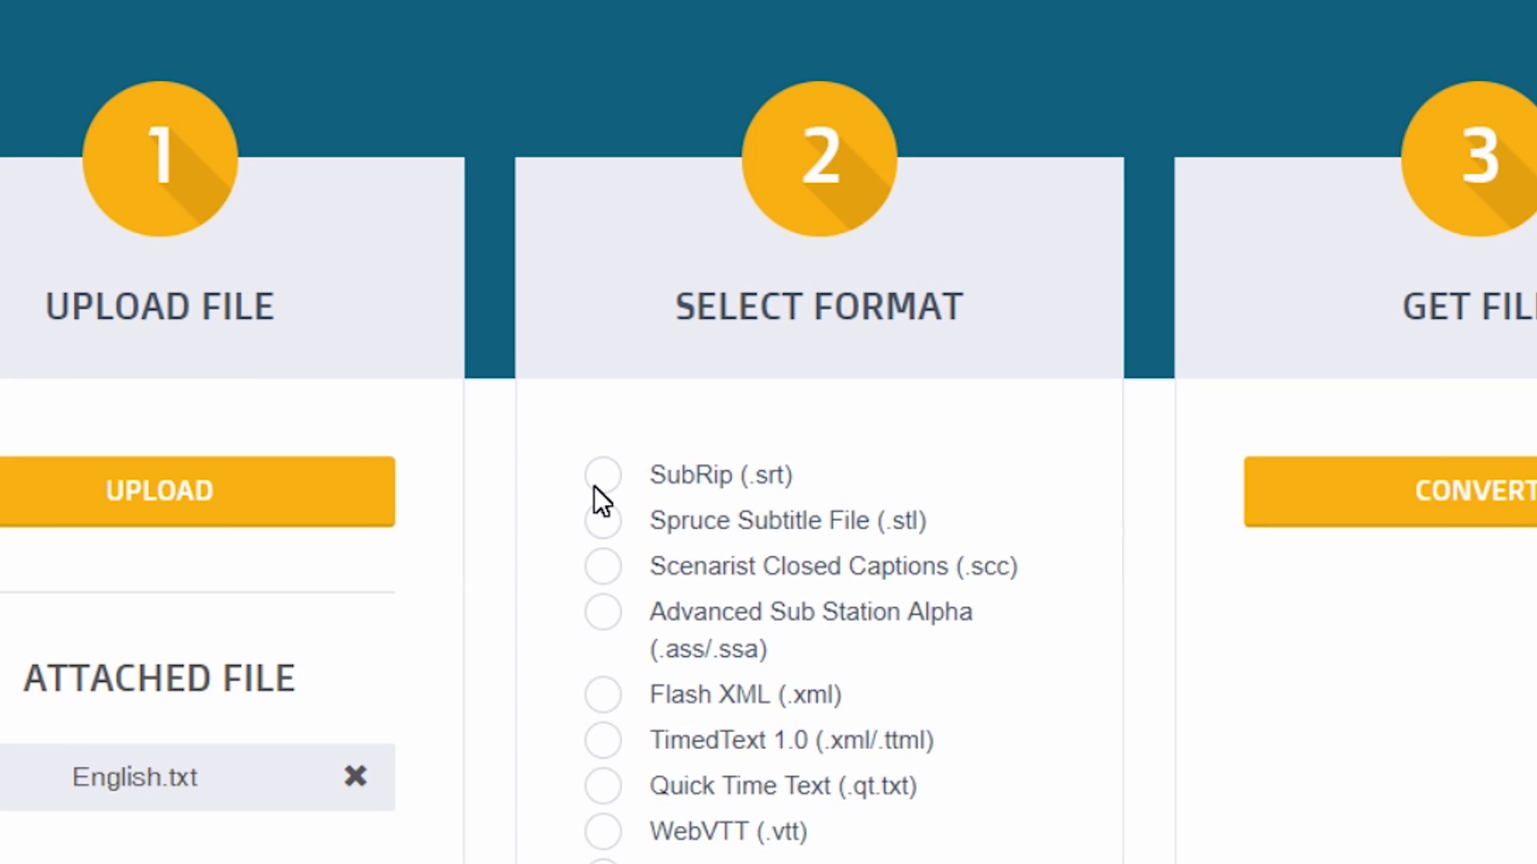
left_click(600, 477)
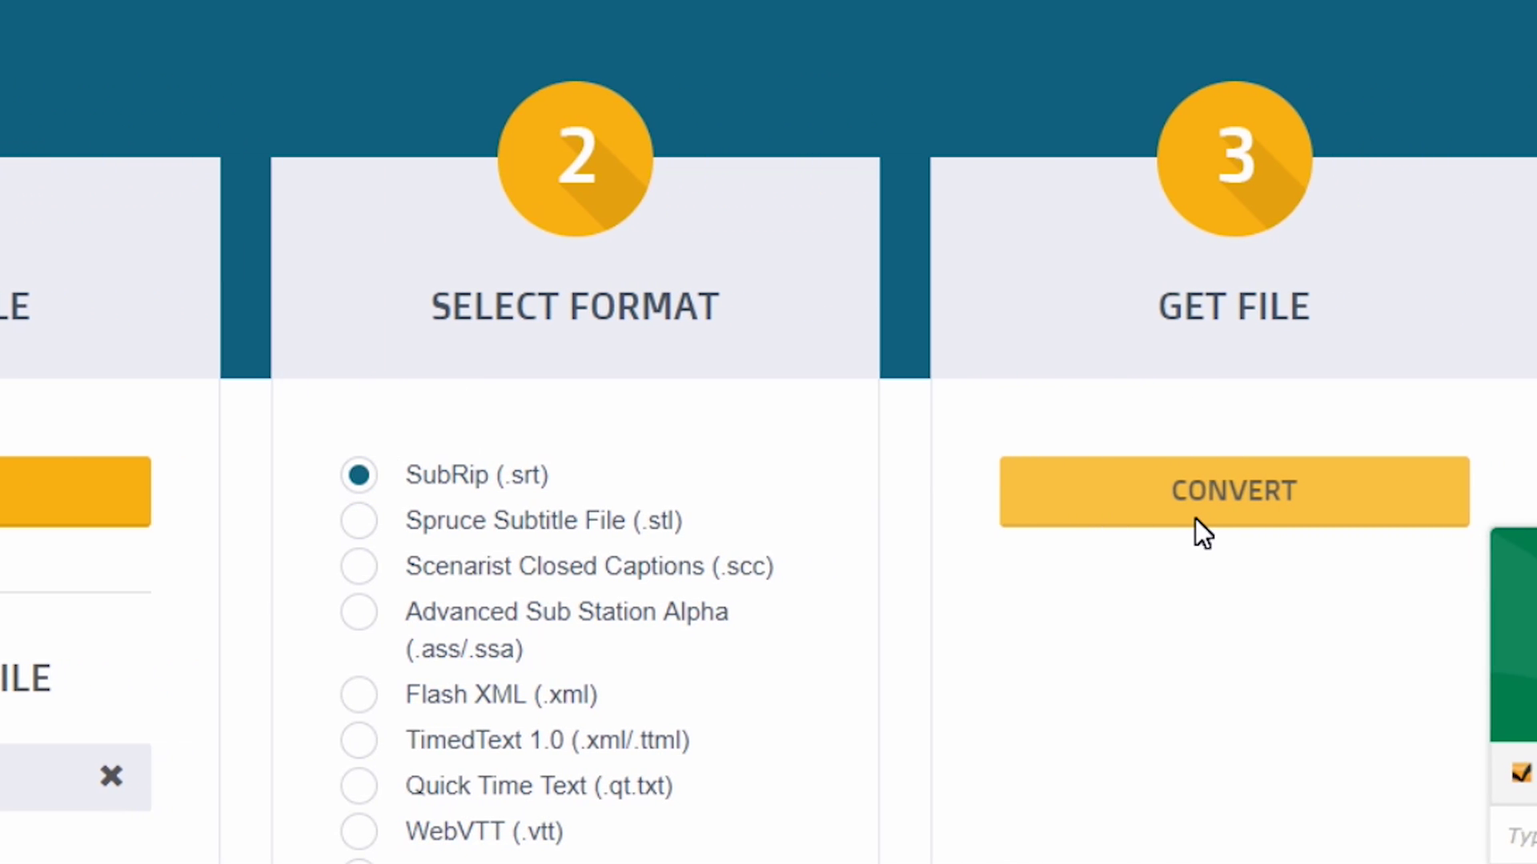
left_click(1098, 519)
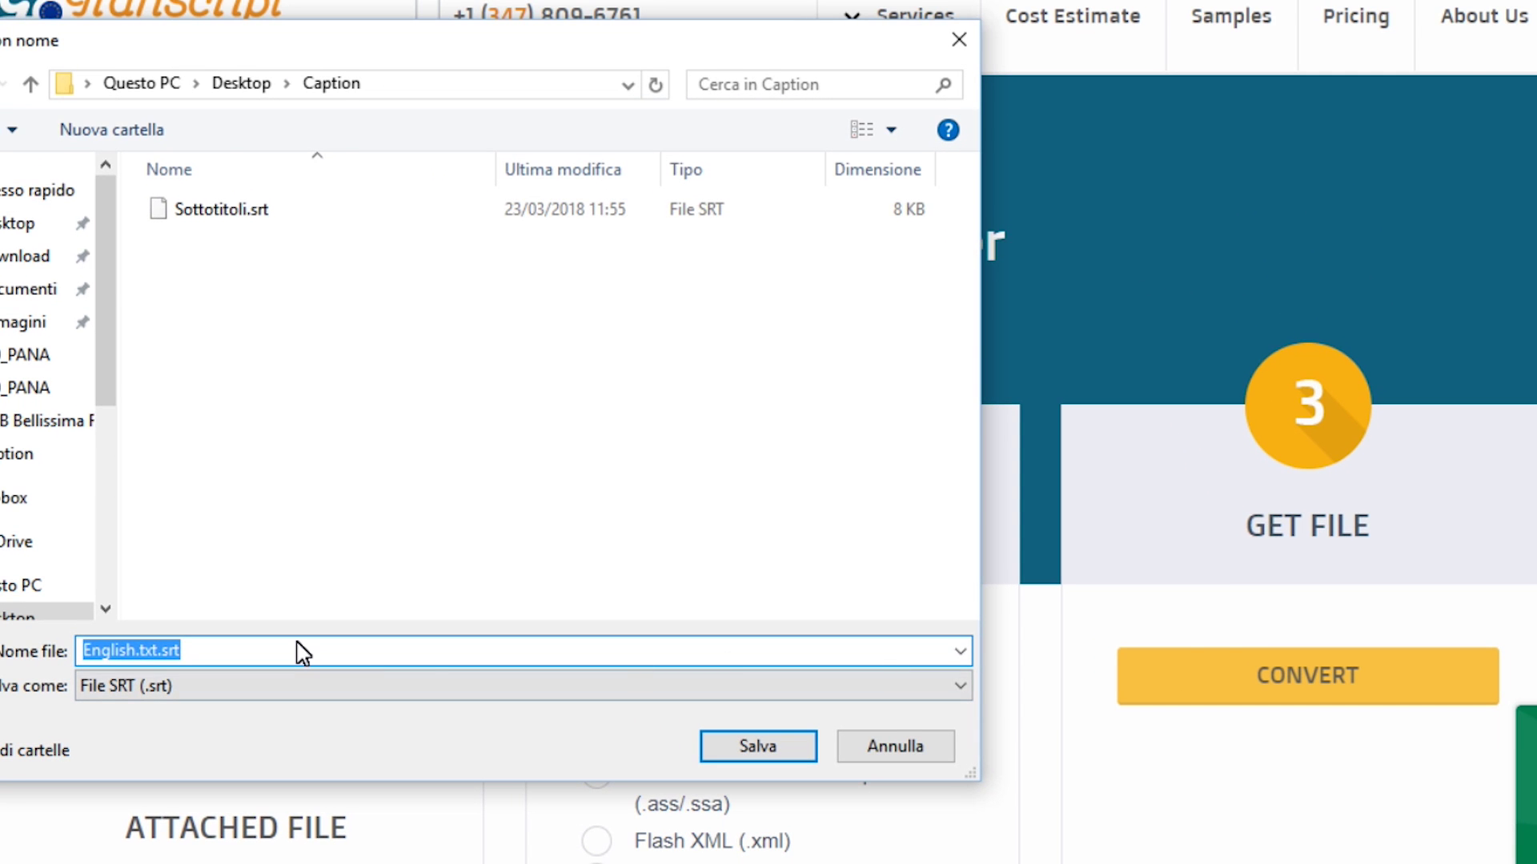
Name the converted subtitle file 'English Caption' and save it as an .srt file.
type("Engli")
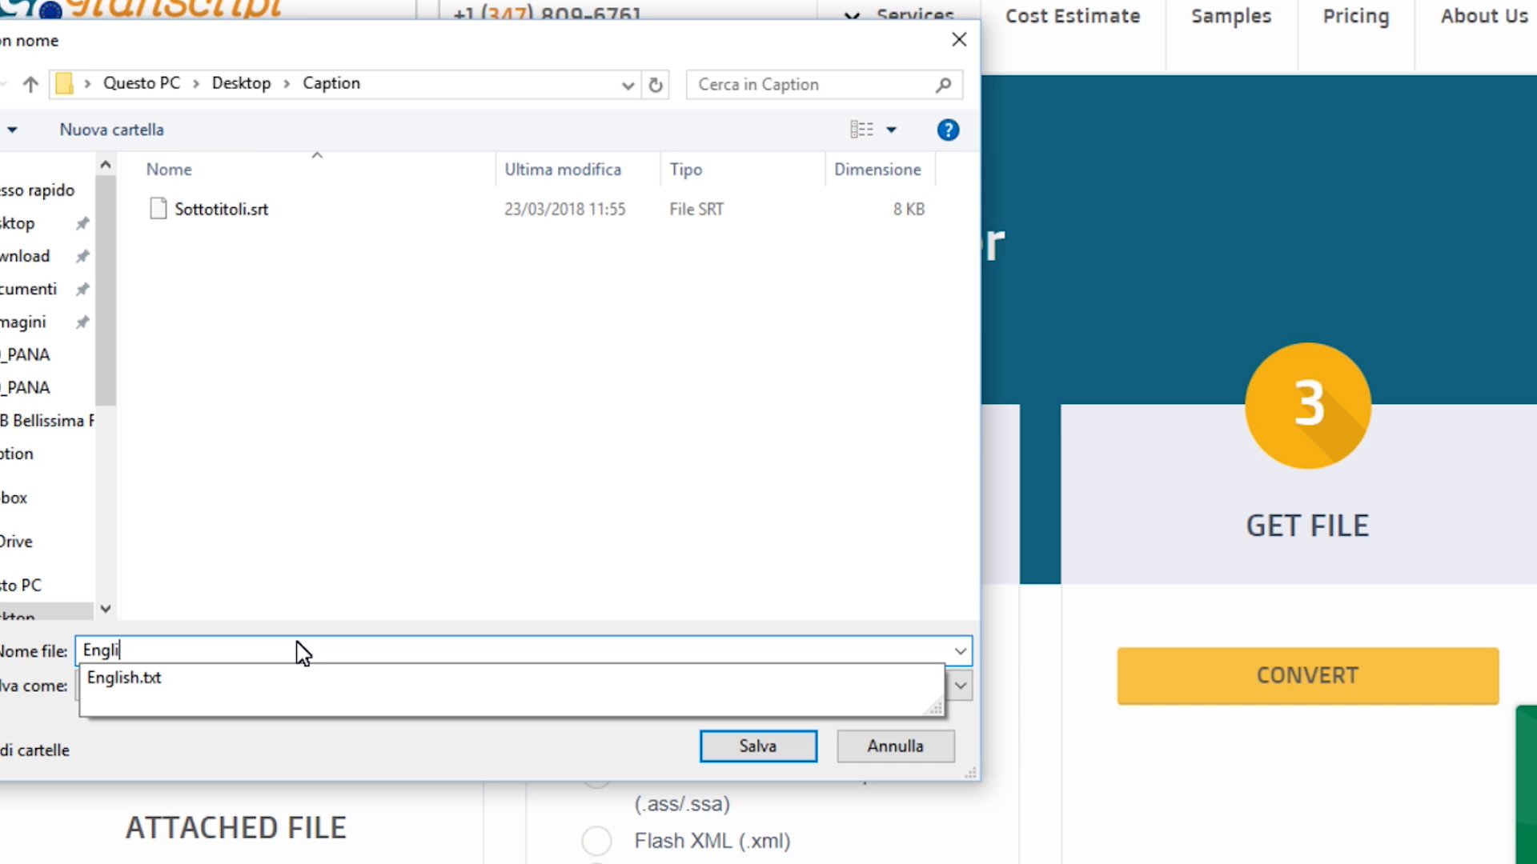
type("sh Captio")
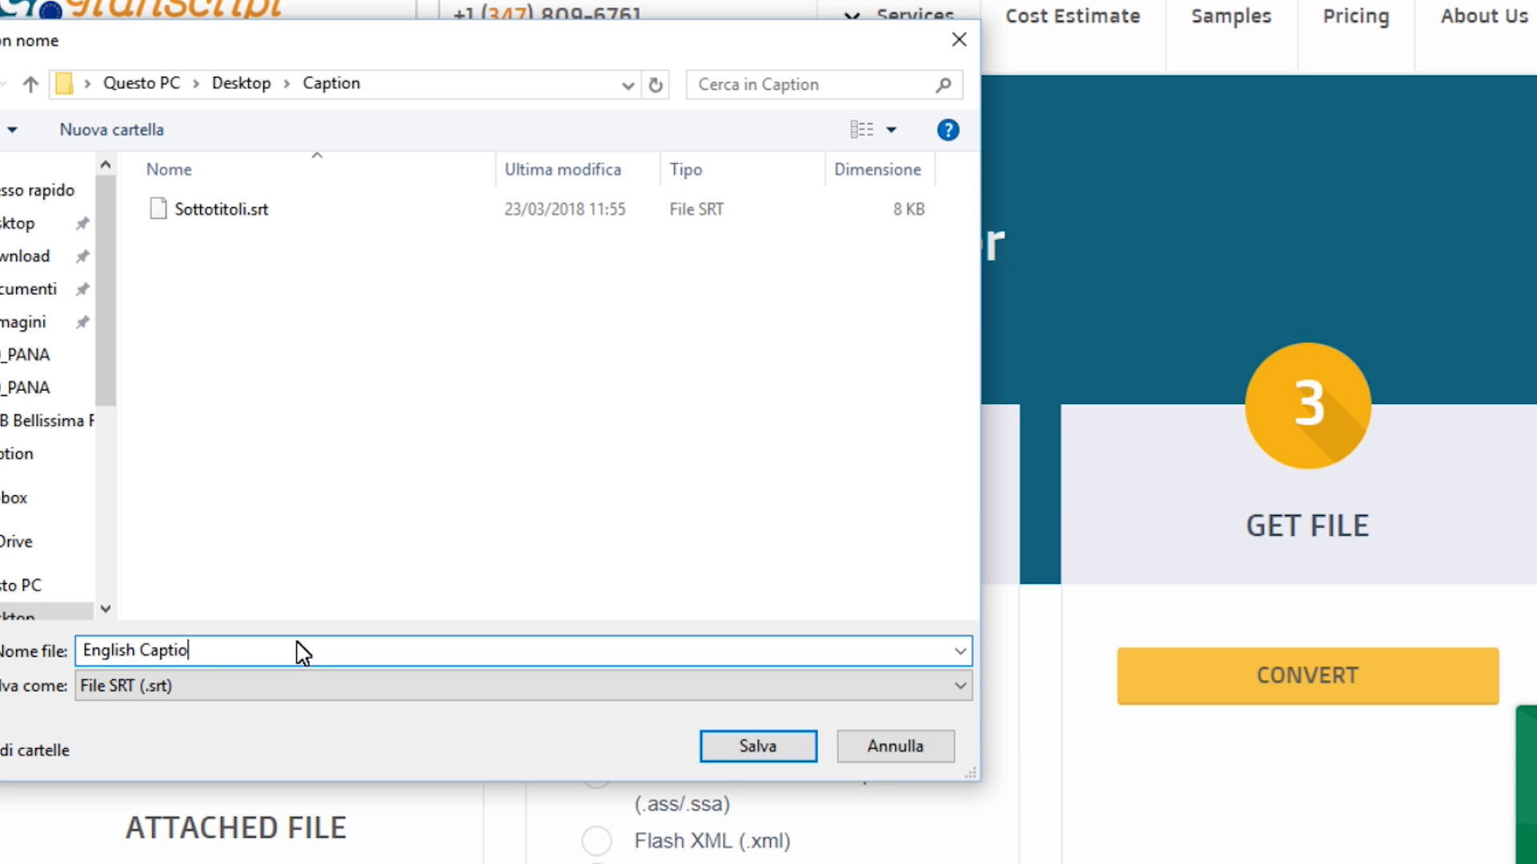
type("n")
key("Return")
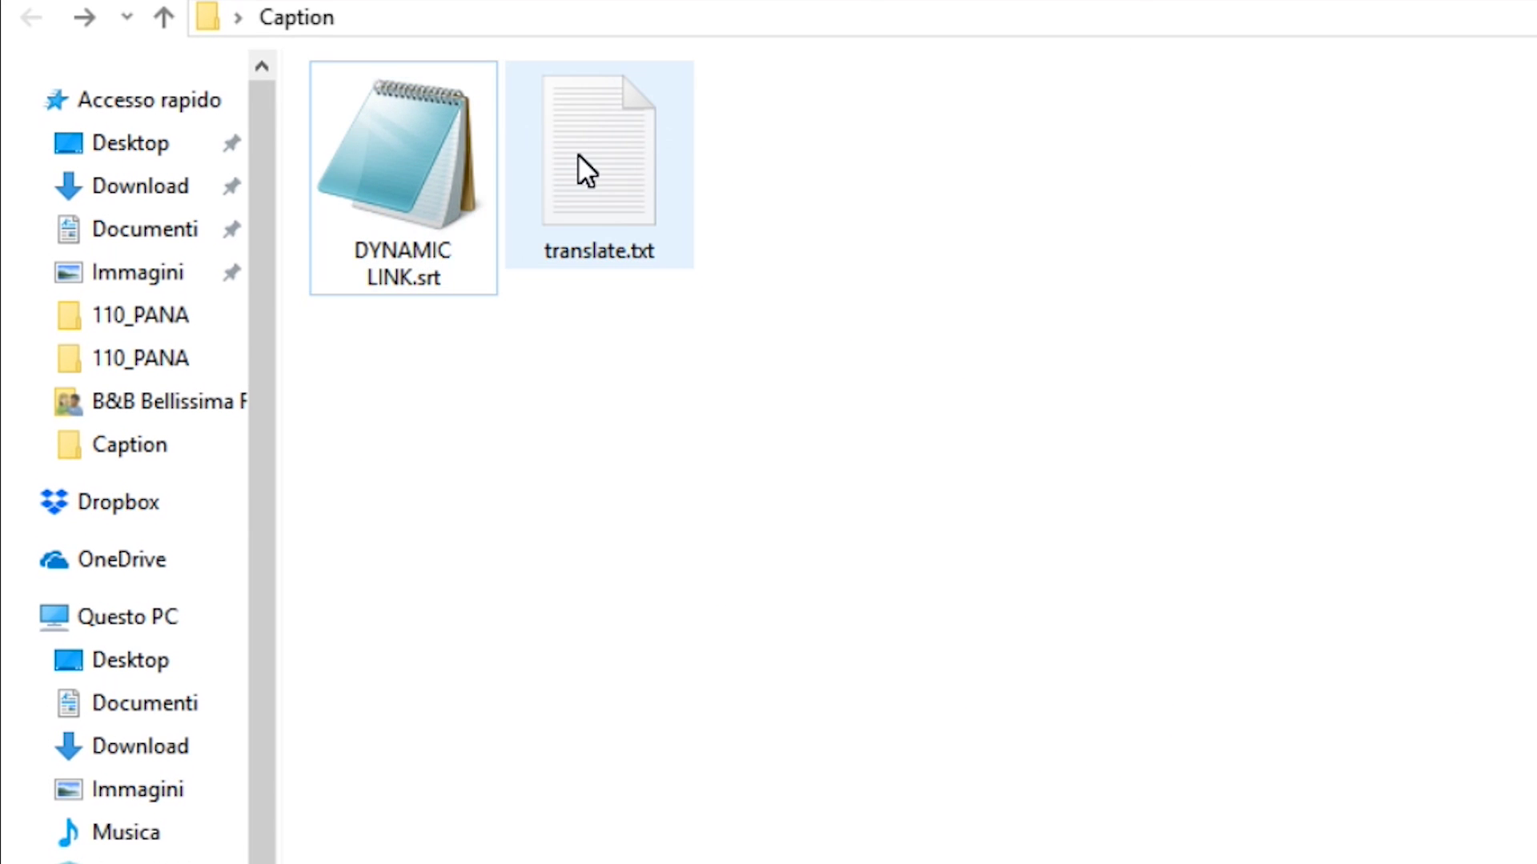
Open DYNAMIC LINK.srt in Notepad, then open translate.txt and move it to the right side.
right_click(437, 160)
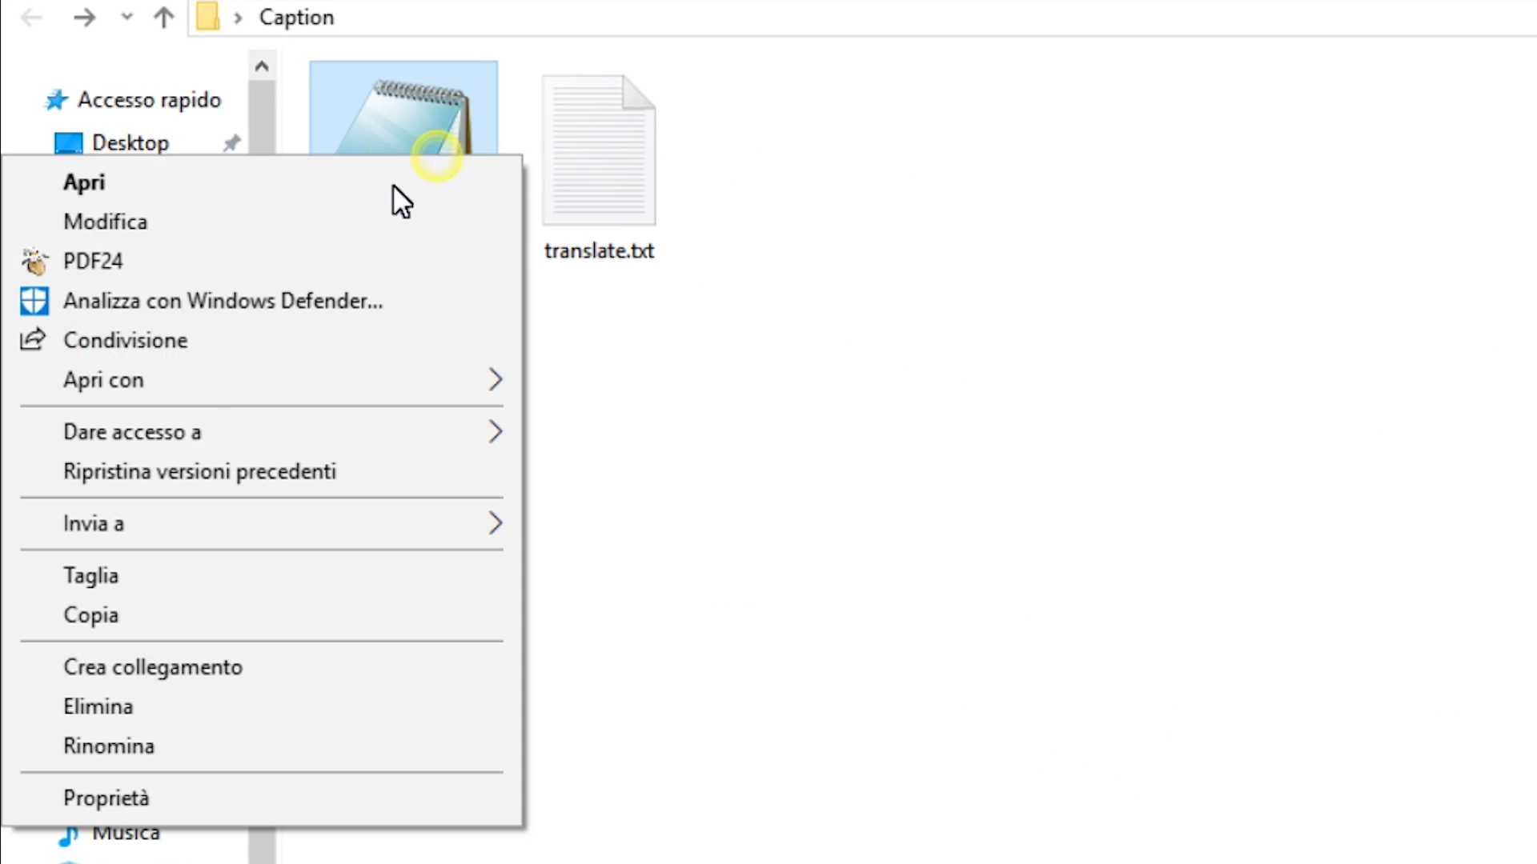
left_click(232, 392)
left_click(616, 389)
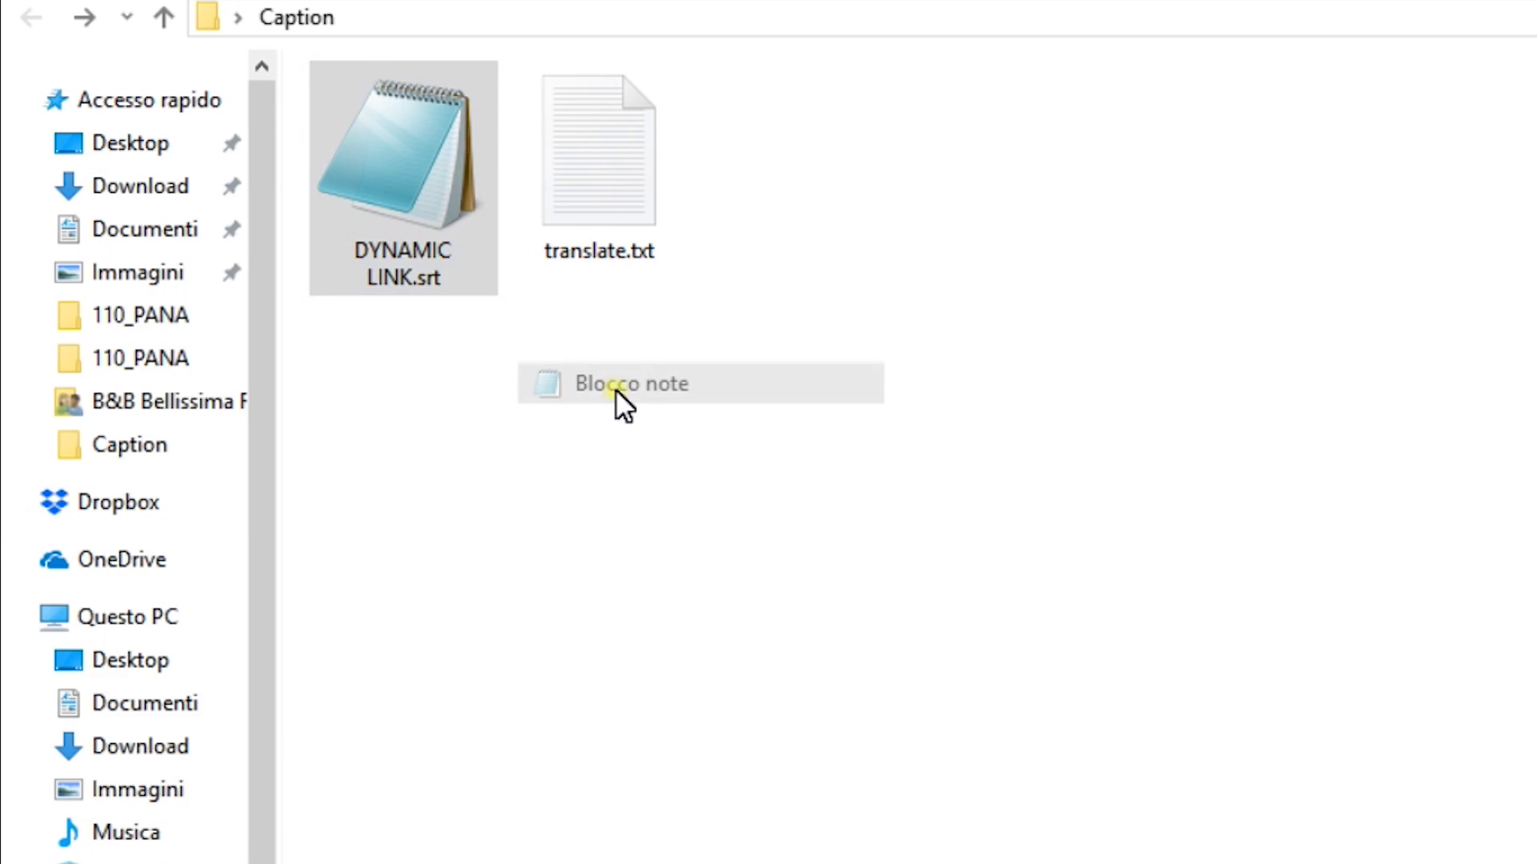
left_click_drag(678, 300, 686, 412)
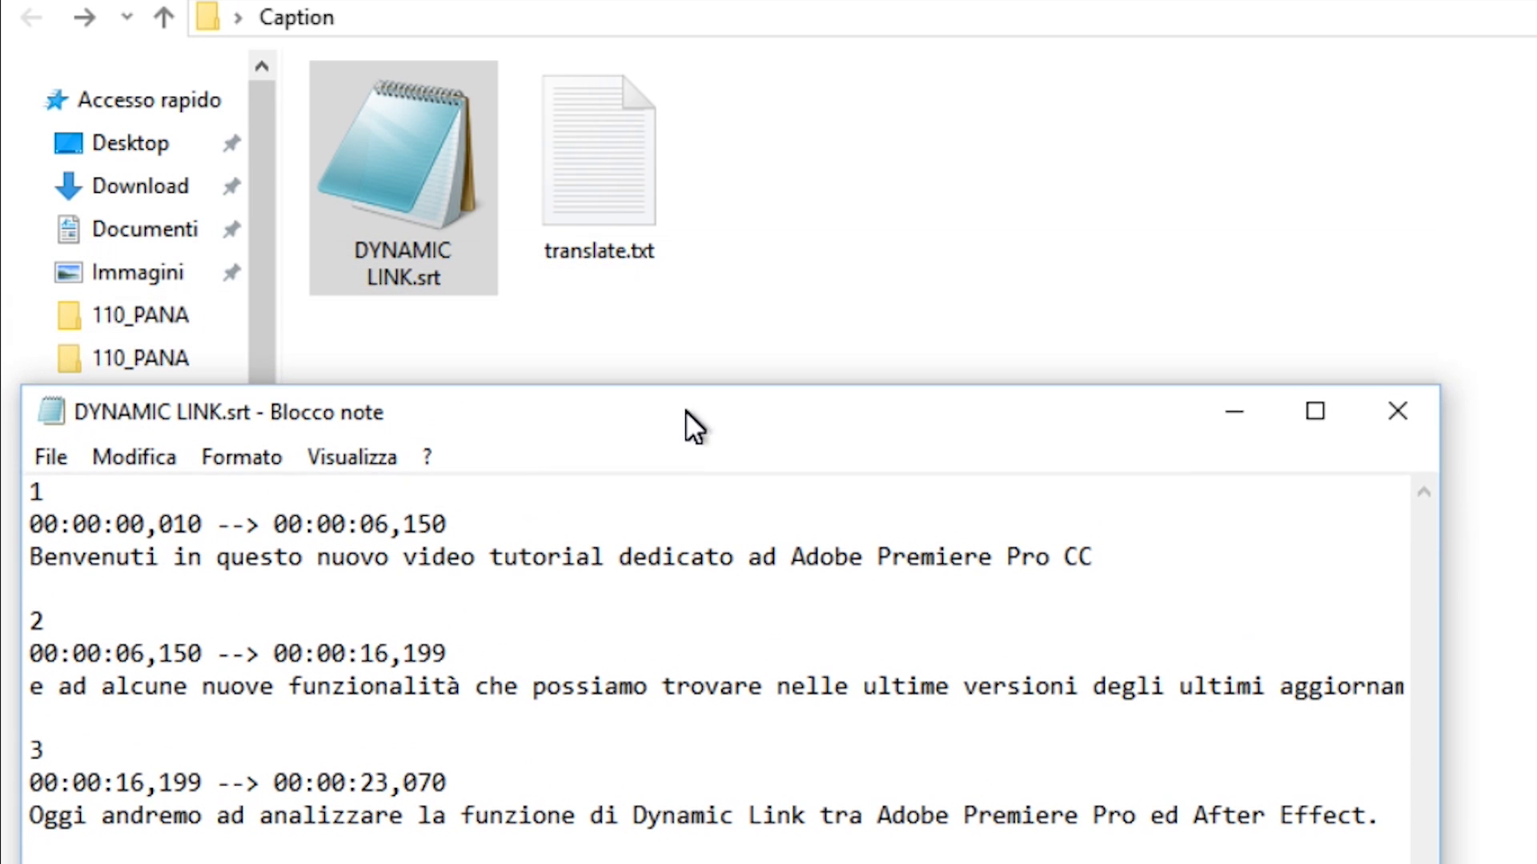
double_click(608, 211)
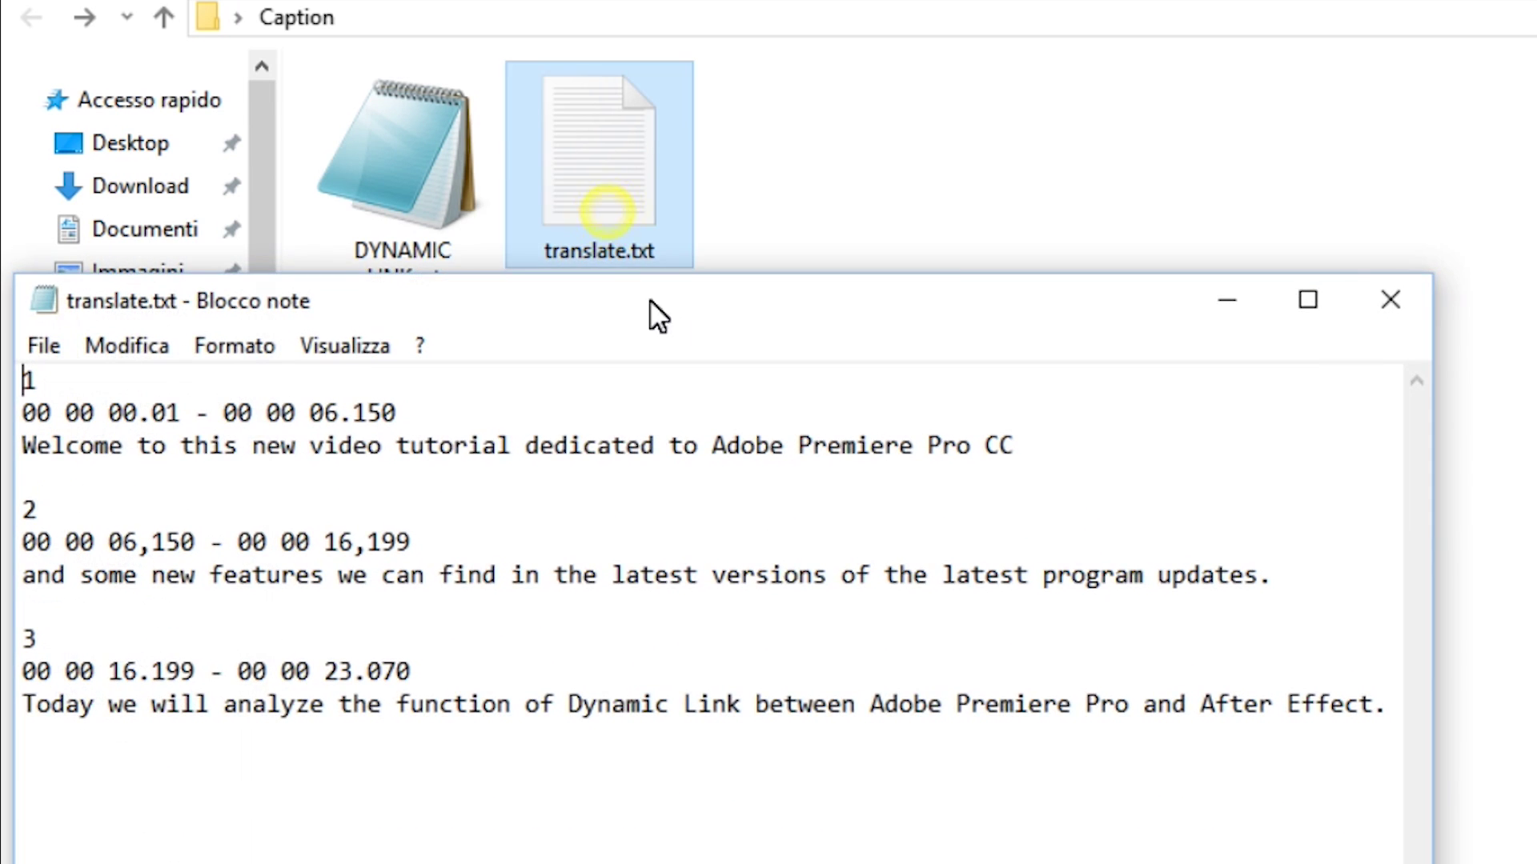
left_click_drag(672, 304, 1532, 36)
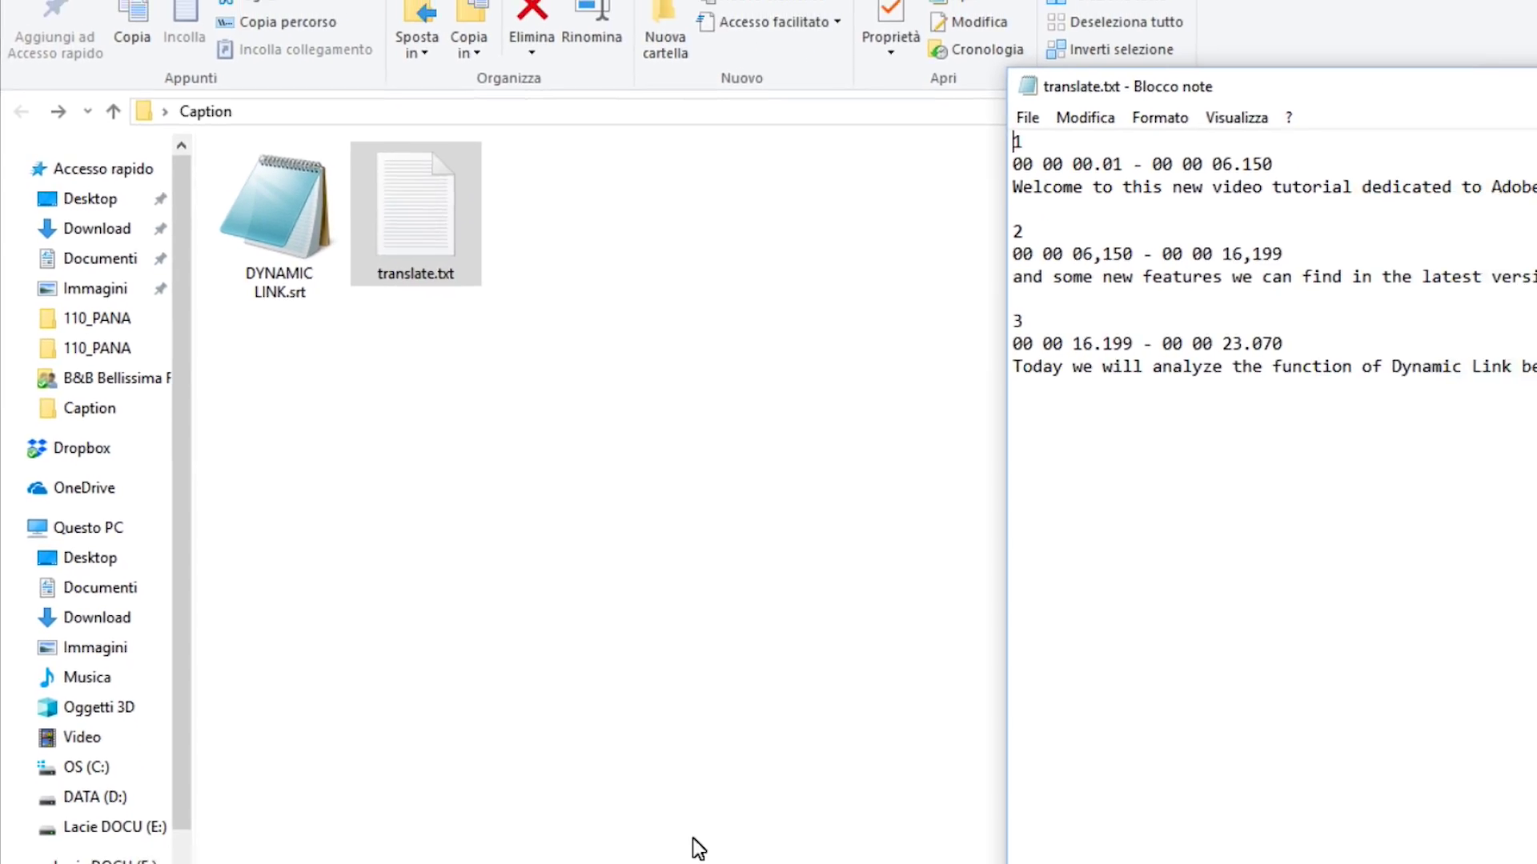
Move DYNAMIC LINK.srt to the top and resize it so translate.txt shows beside it.
left_click(588, 850)
left_click_drag(591, 375, 611, 148)
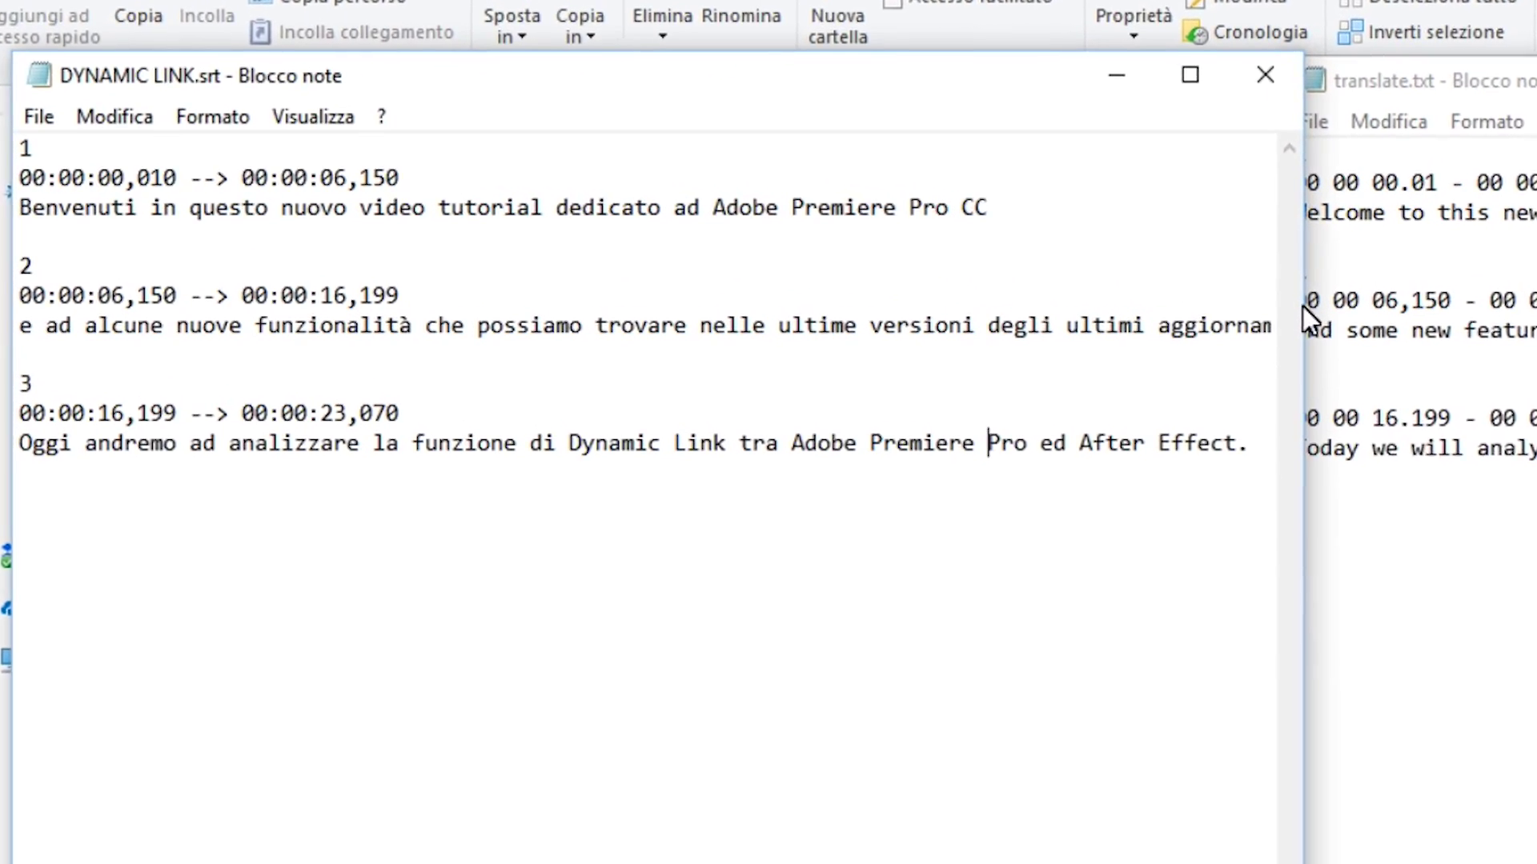
left_click_drag(1128, 314, 1033, 317)
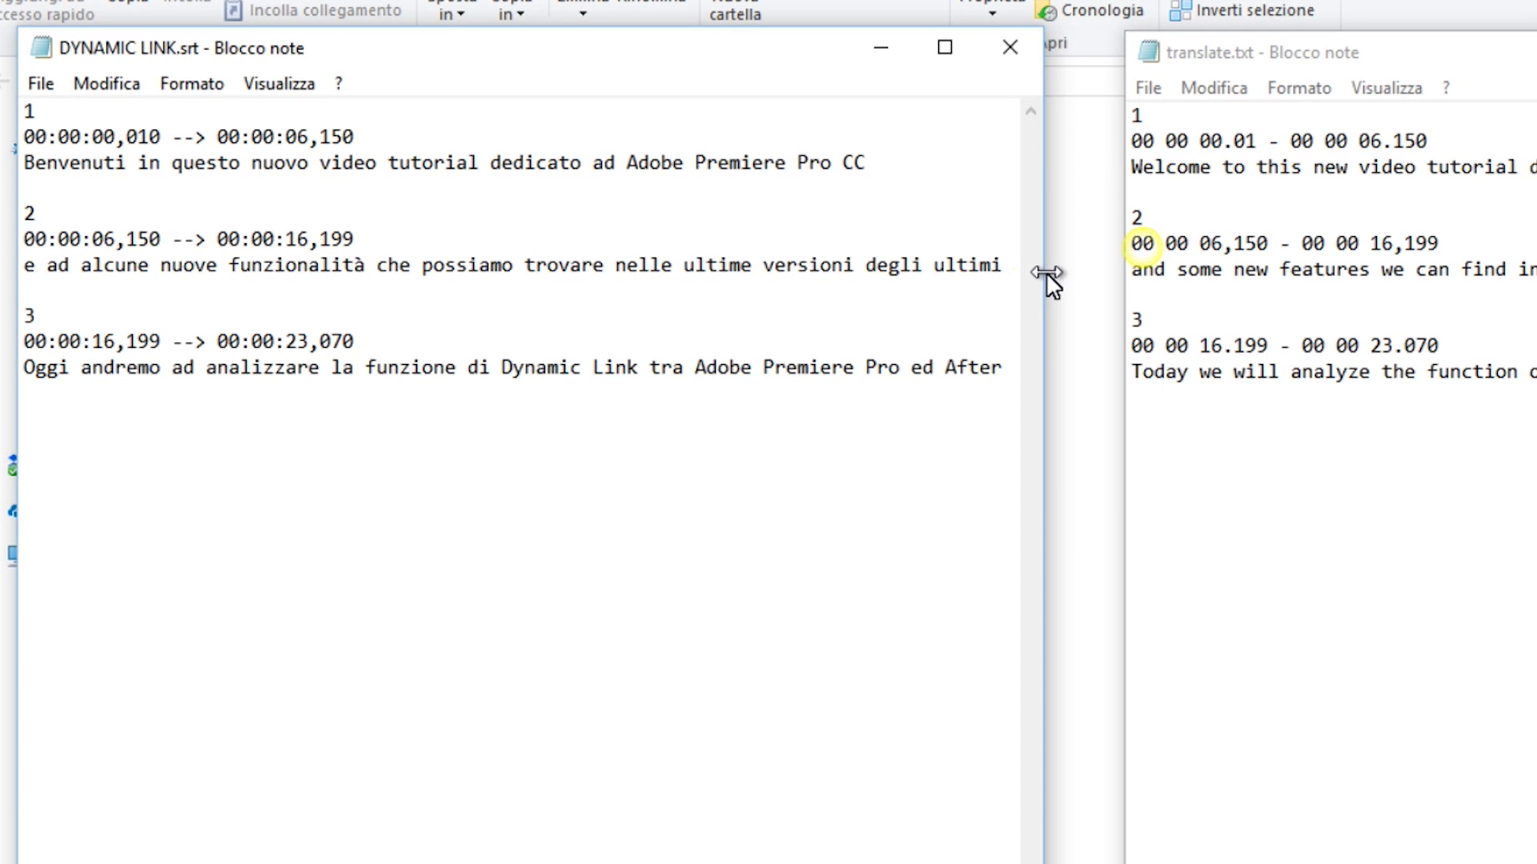
left_click_drag(1045, 272, 1097, 272)
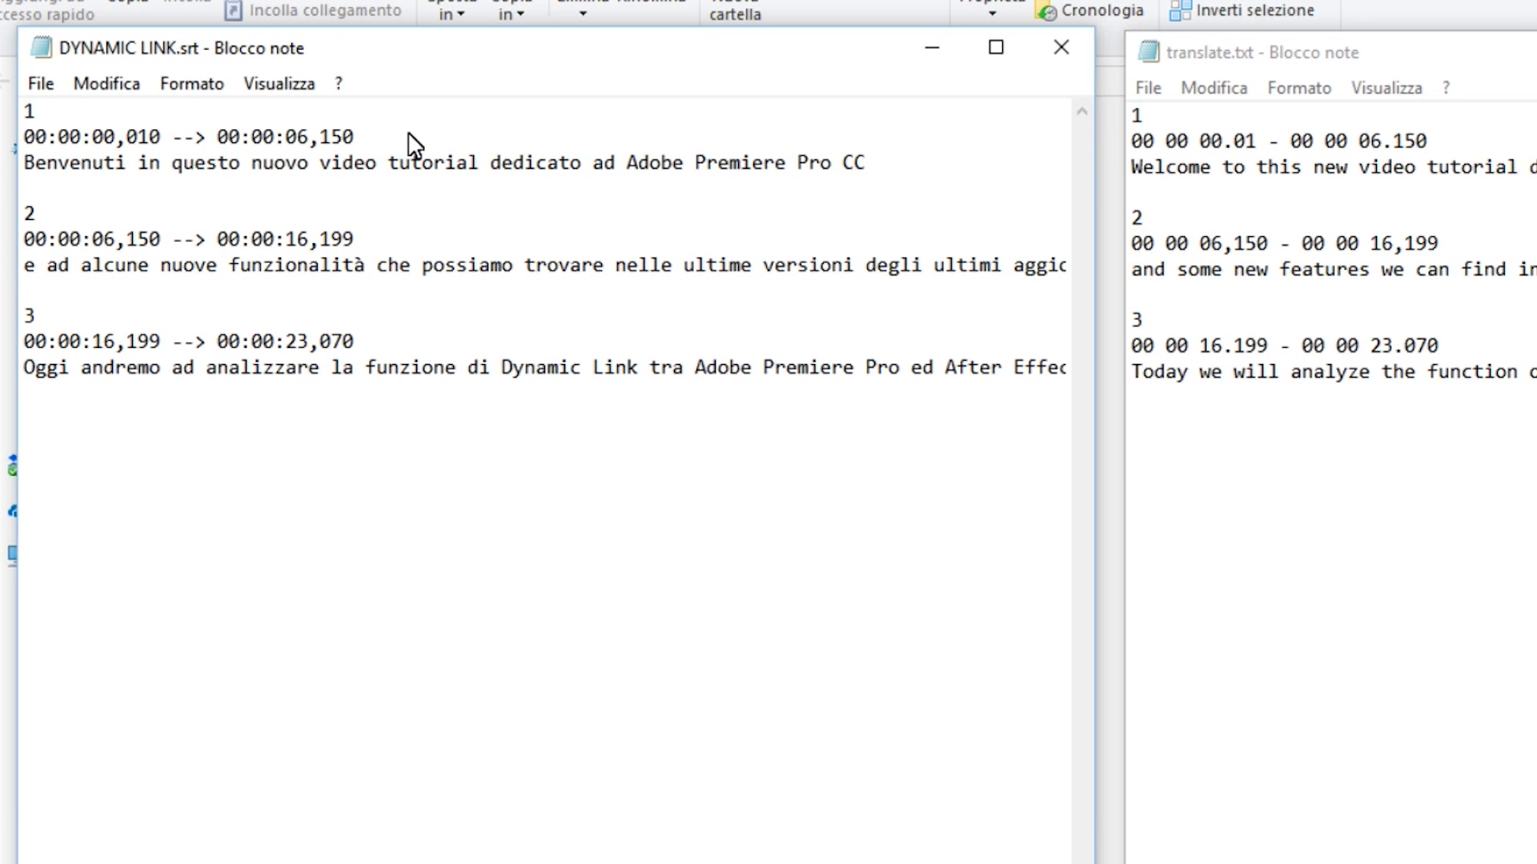
Copy the timings of cues 1, 2 and 3 from DYNAMIC LINK.srt over translate.txt's malformed ones.
left_click_drag(414, 142, 22, 148)
key("ctrl+c")
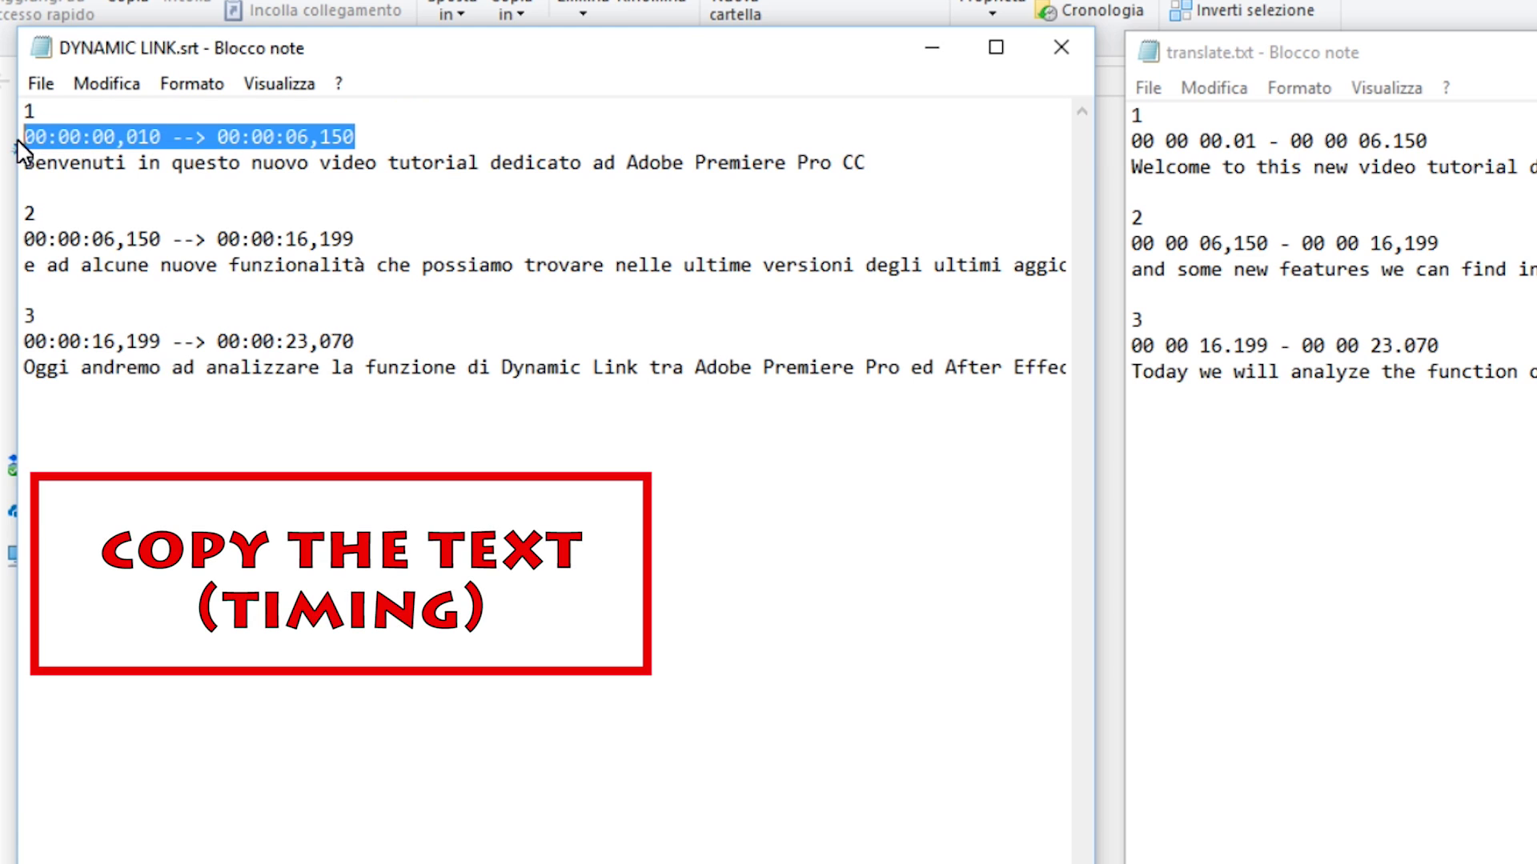
left_click_drag(1440, 142, 1117, 136)
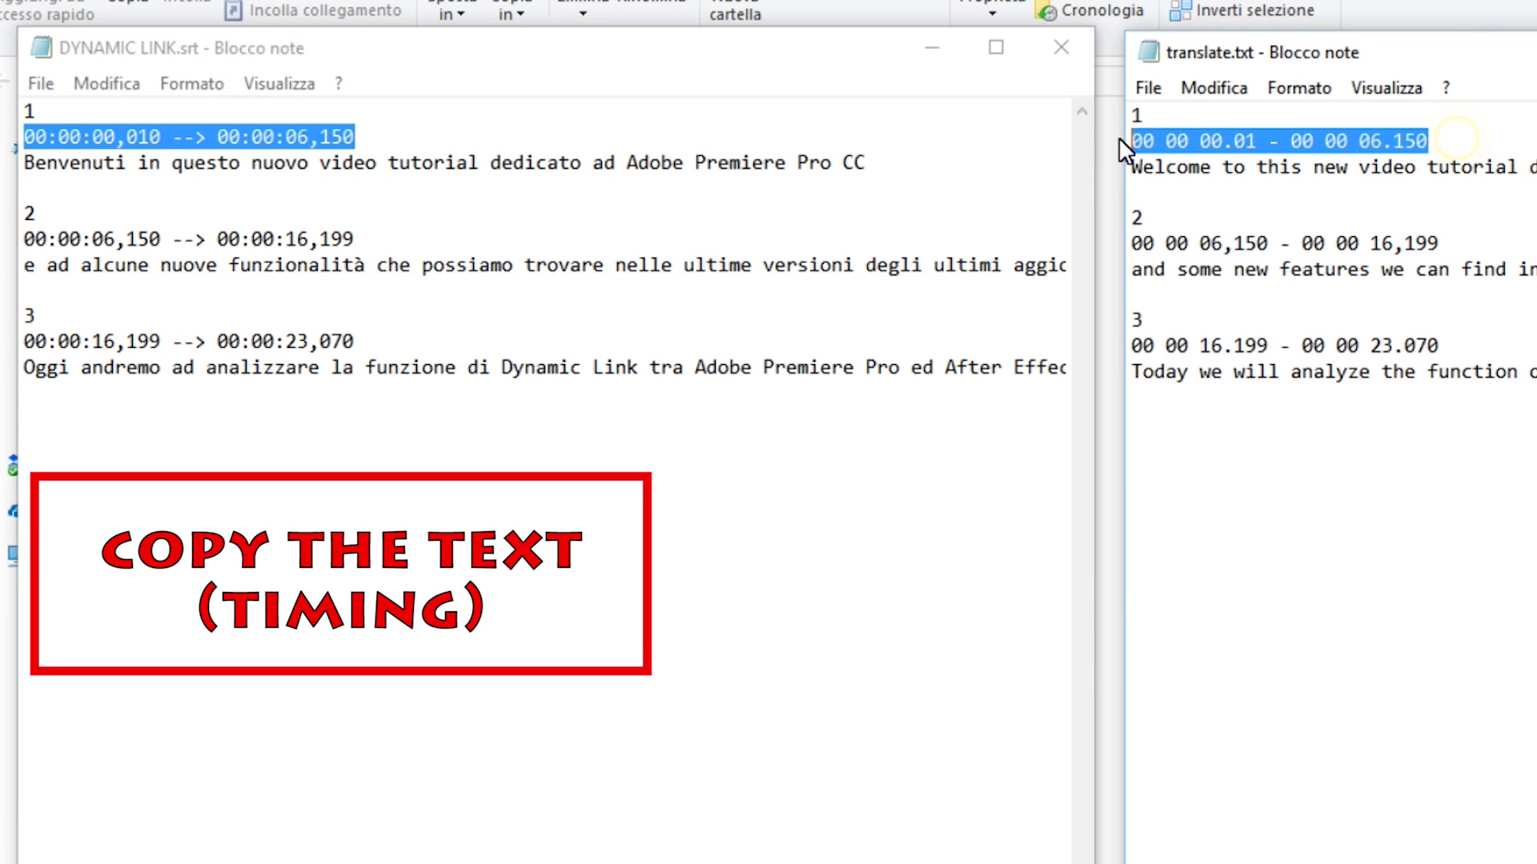
key("ctrl+v")
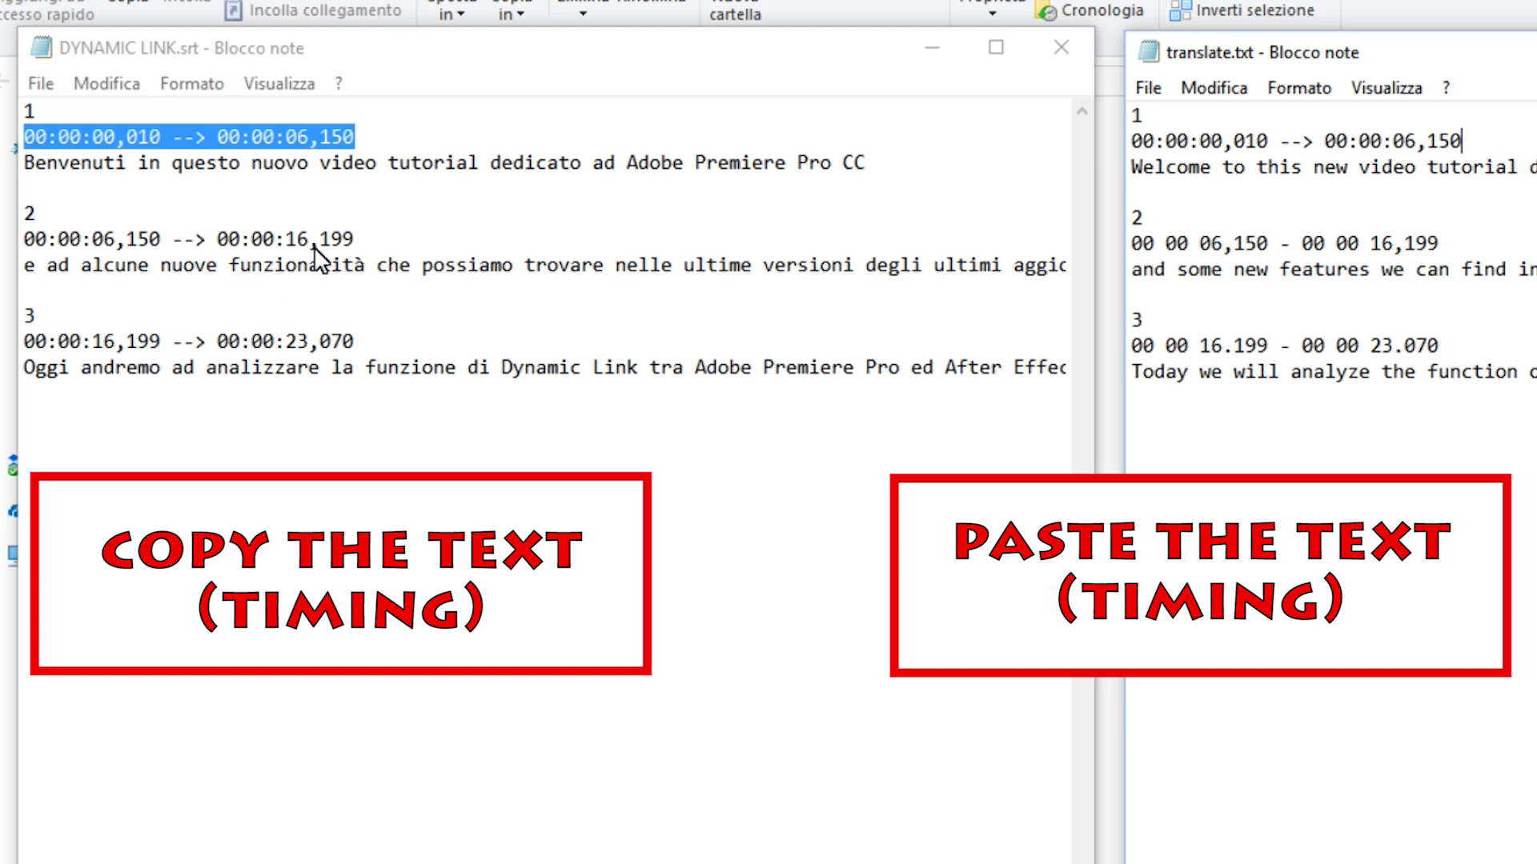
left_click_drag(357, 241, 4, 250)
key("ctrl+c")
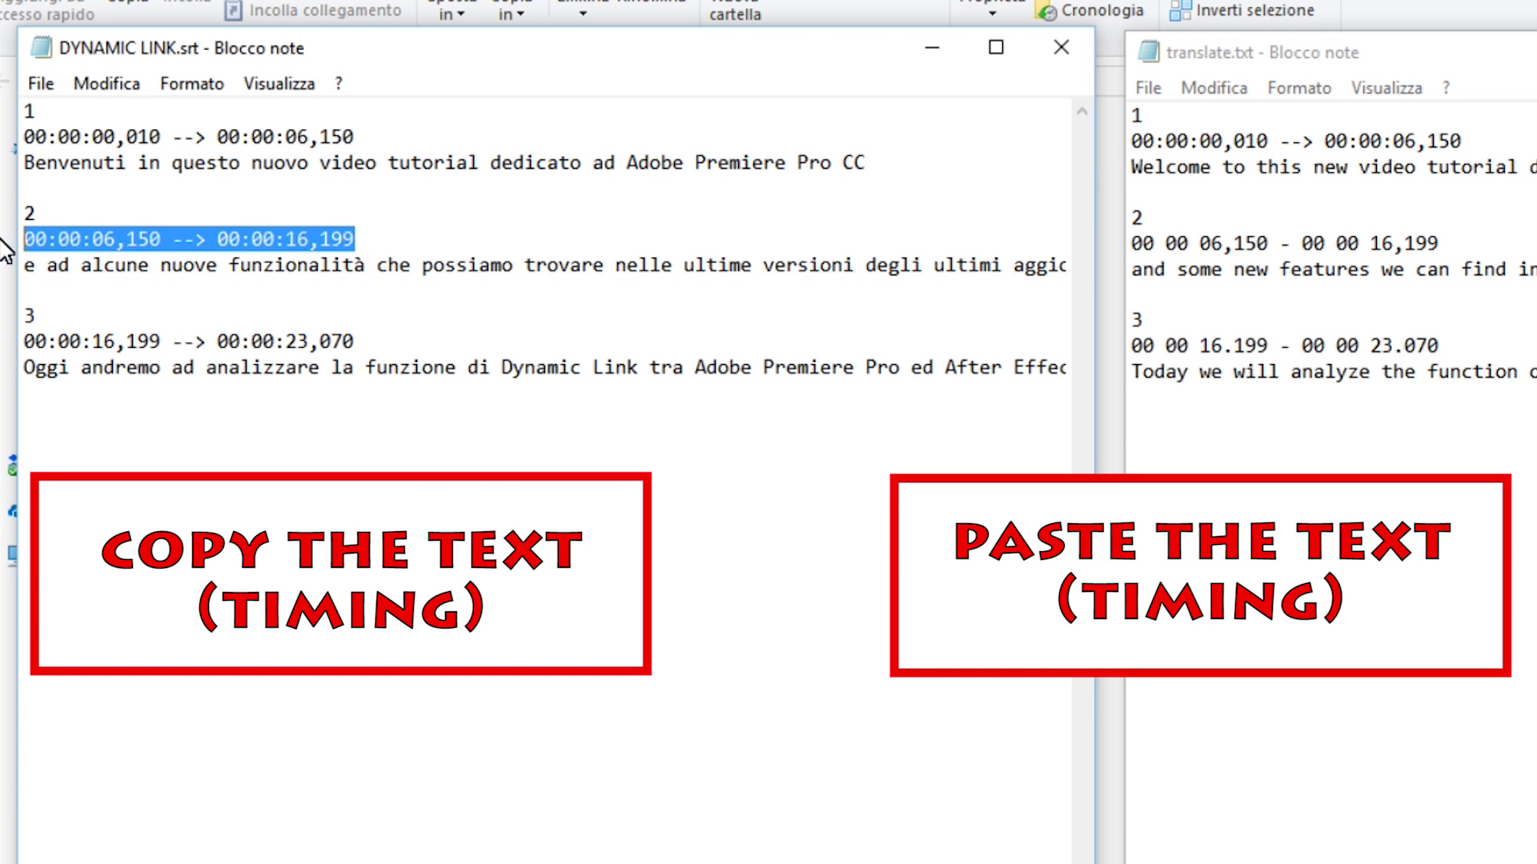
left_click_drag(1469, 248, 1102, 236)
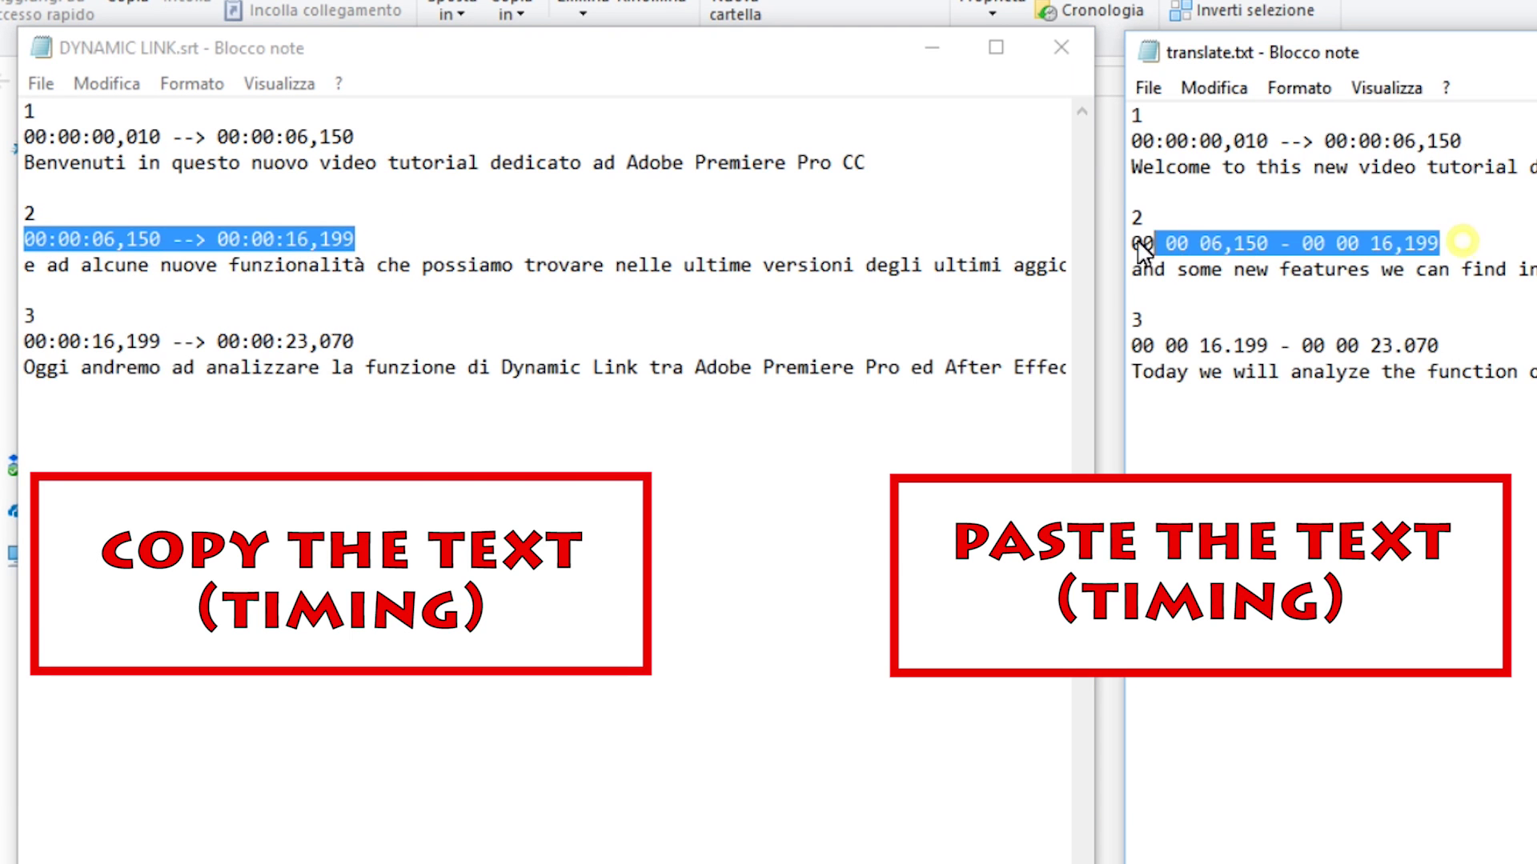
key("ctrl+v")
left_click_drag(377, 342, 52, 345)
key("ctrl+c")
left_click_drag(1475, 352, 1125, 348)
key("ctrl+v")
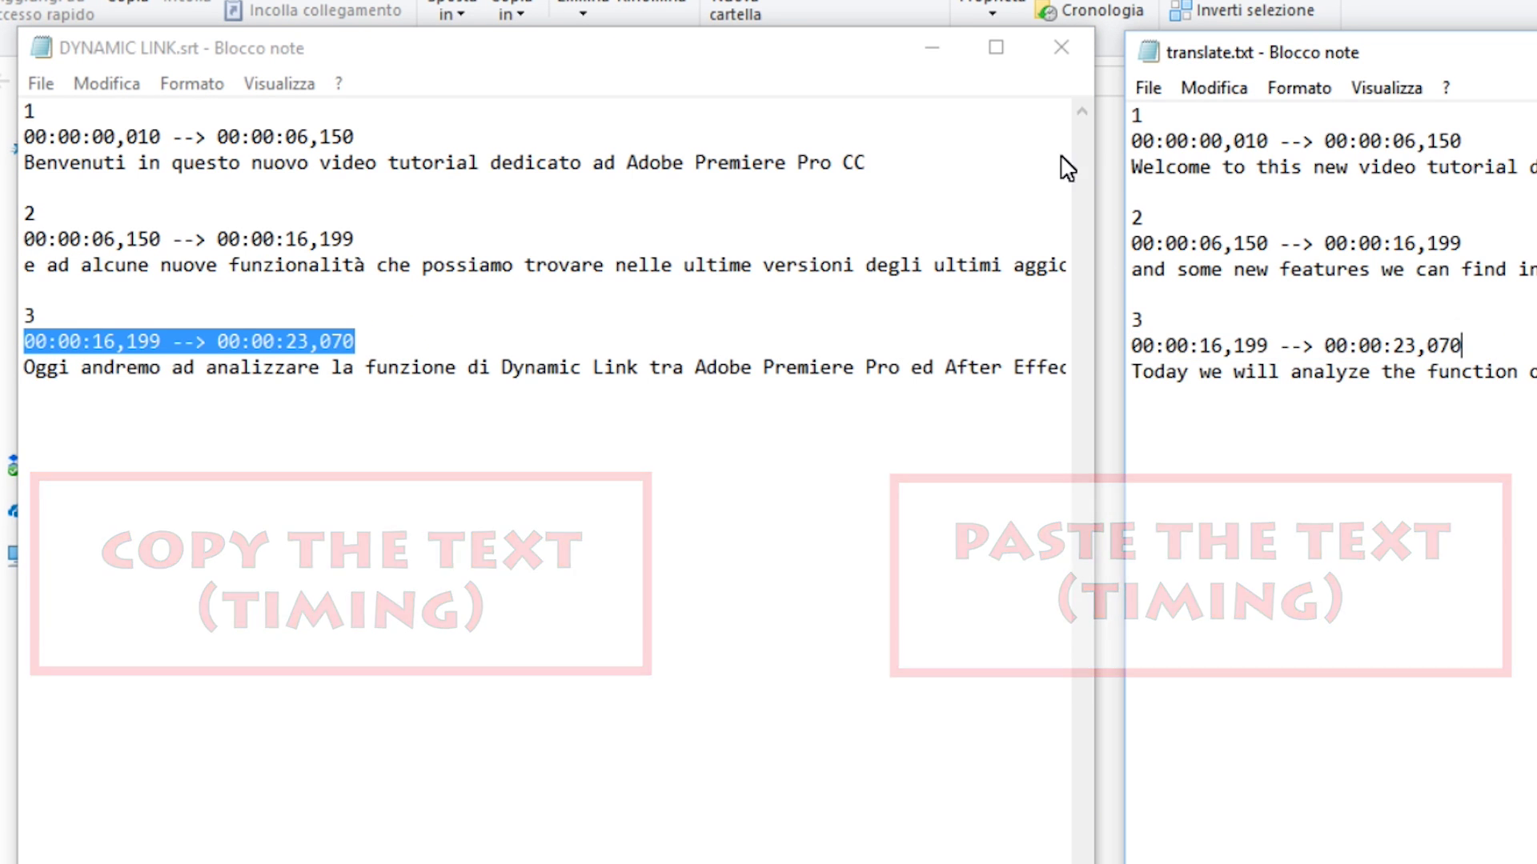
Close DYNAMIC LINK.srt, then save and close the corrected translate.txt.
left_click(1062, 48)
left_click(1149, 89)
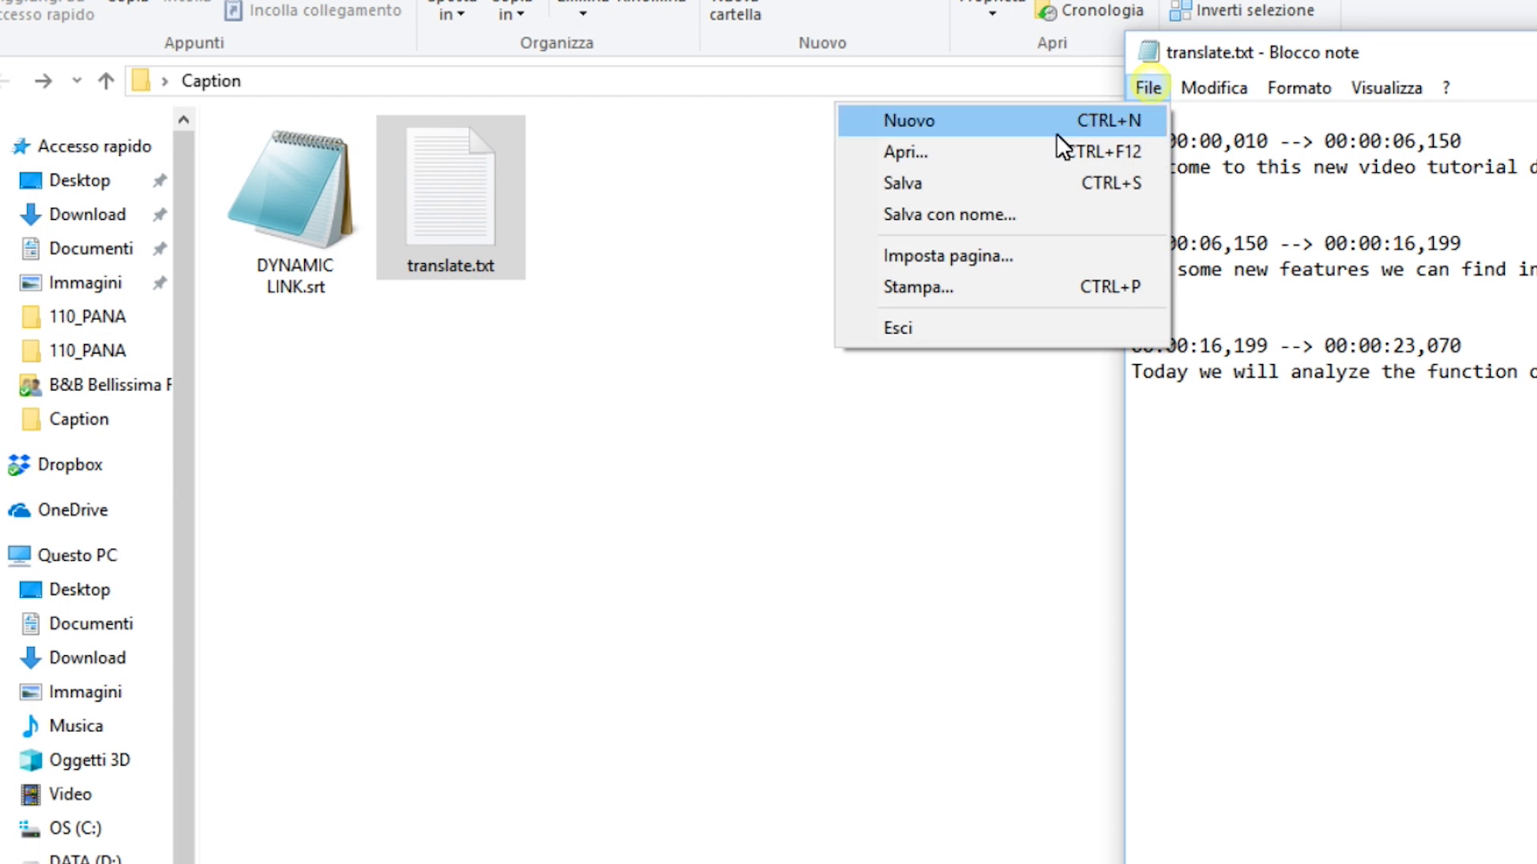
left_click(1017, 185)
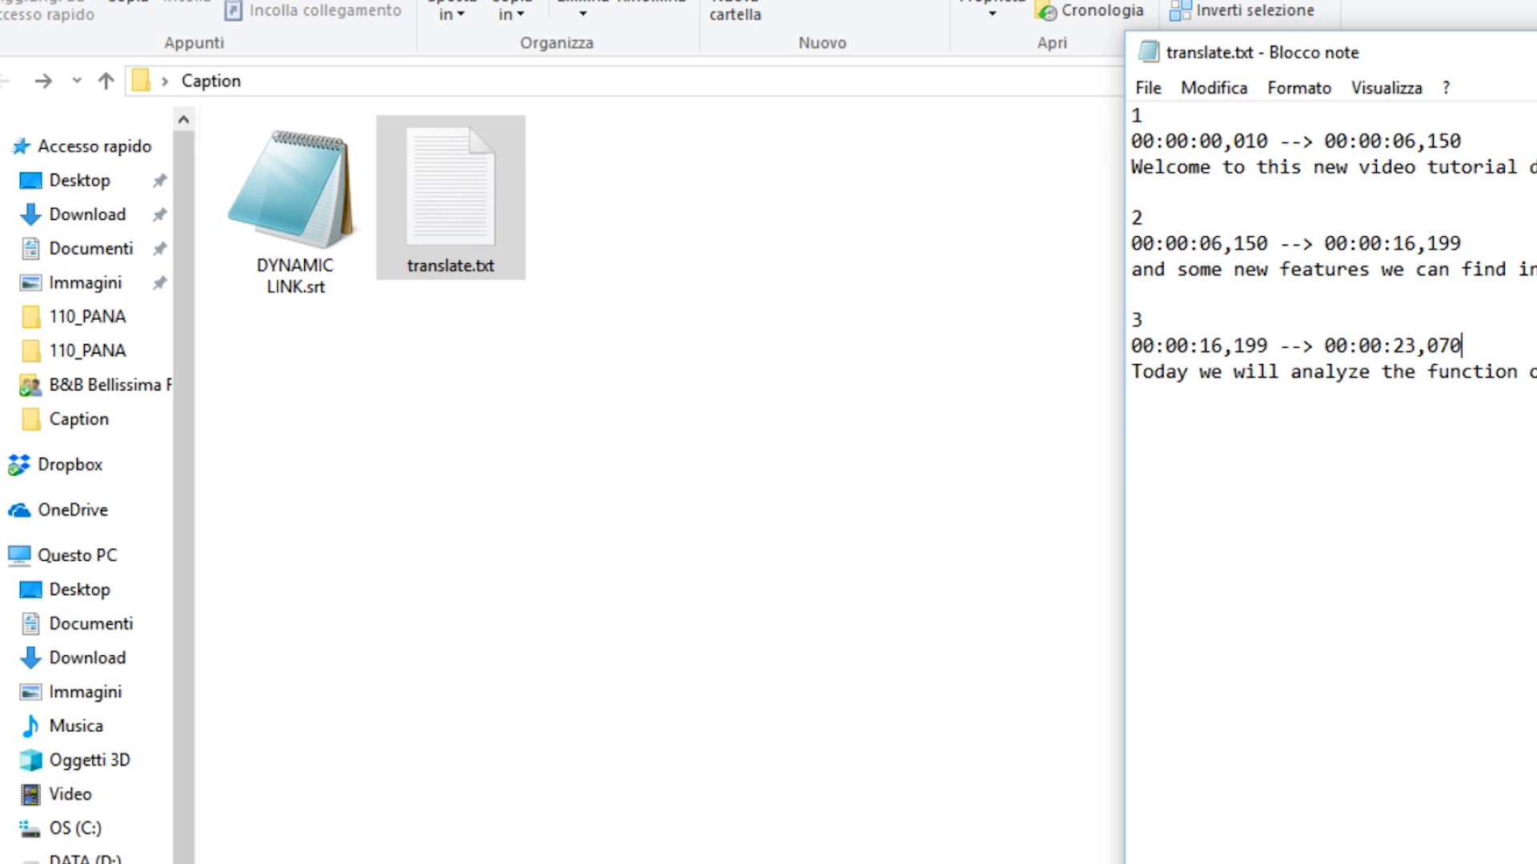
key("alt+F4")
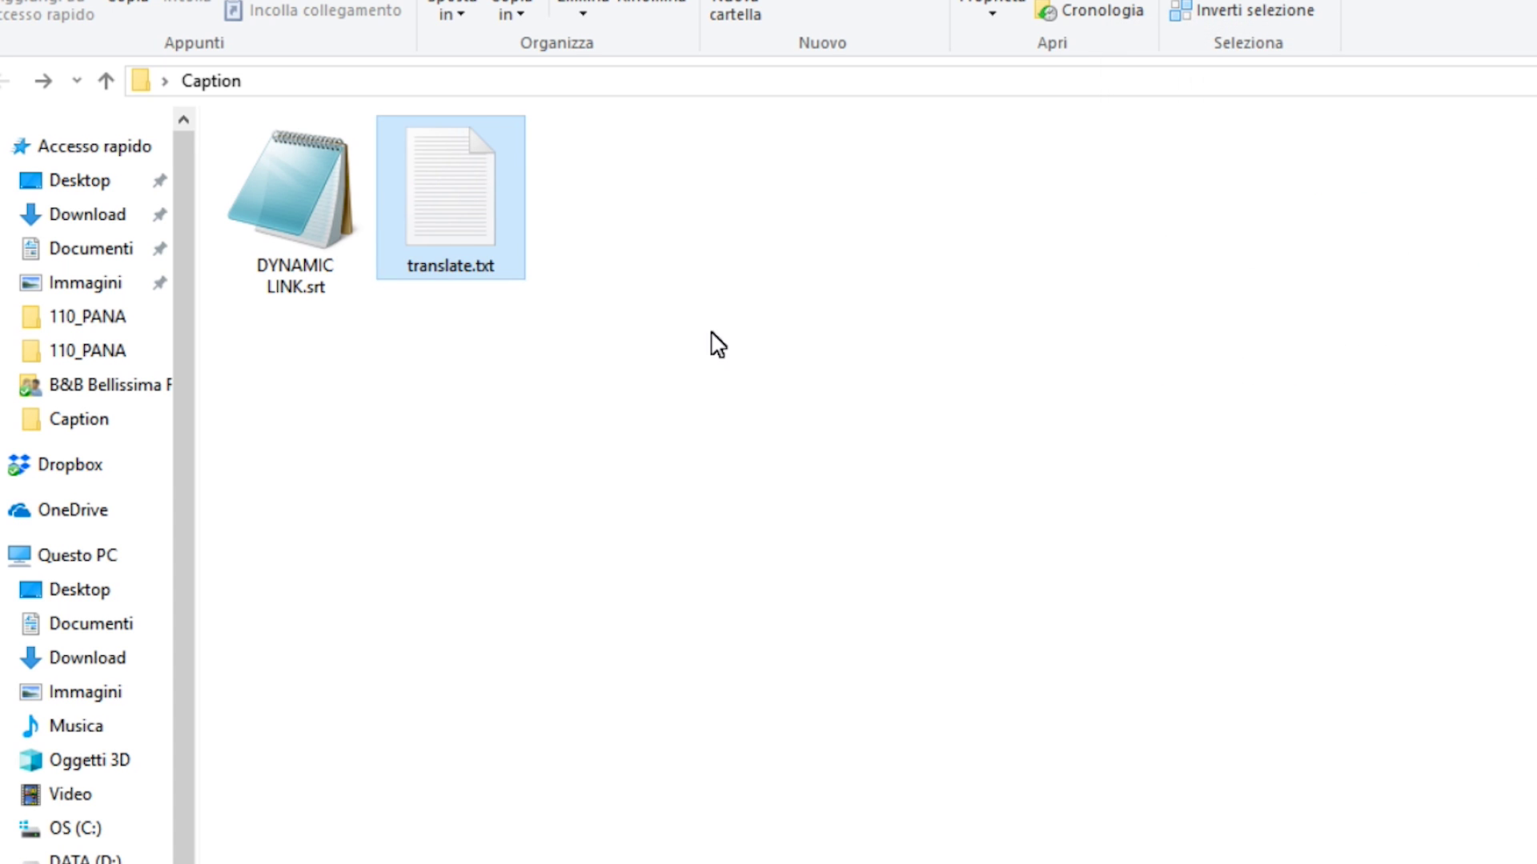
Rename translate.txt to translate.srt by changing its extension.
left_click(483, 272)
double_click(482, 265)
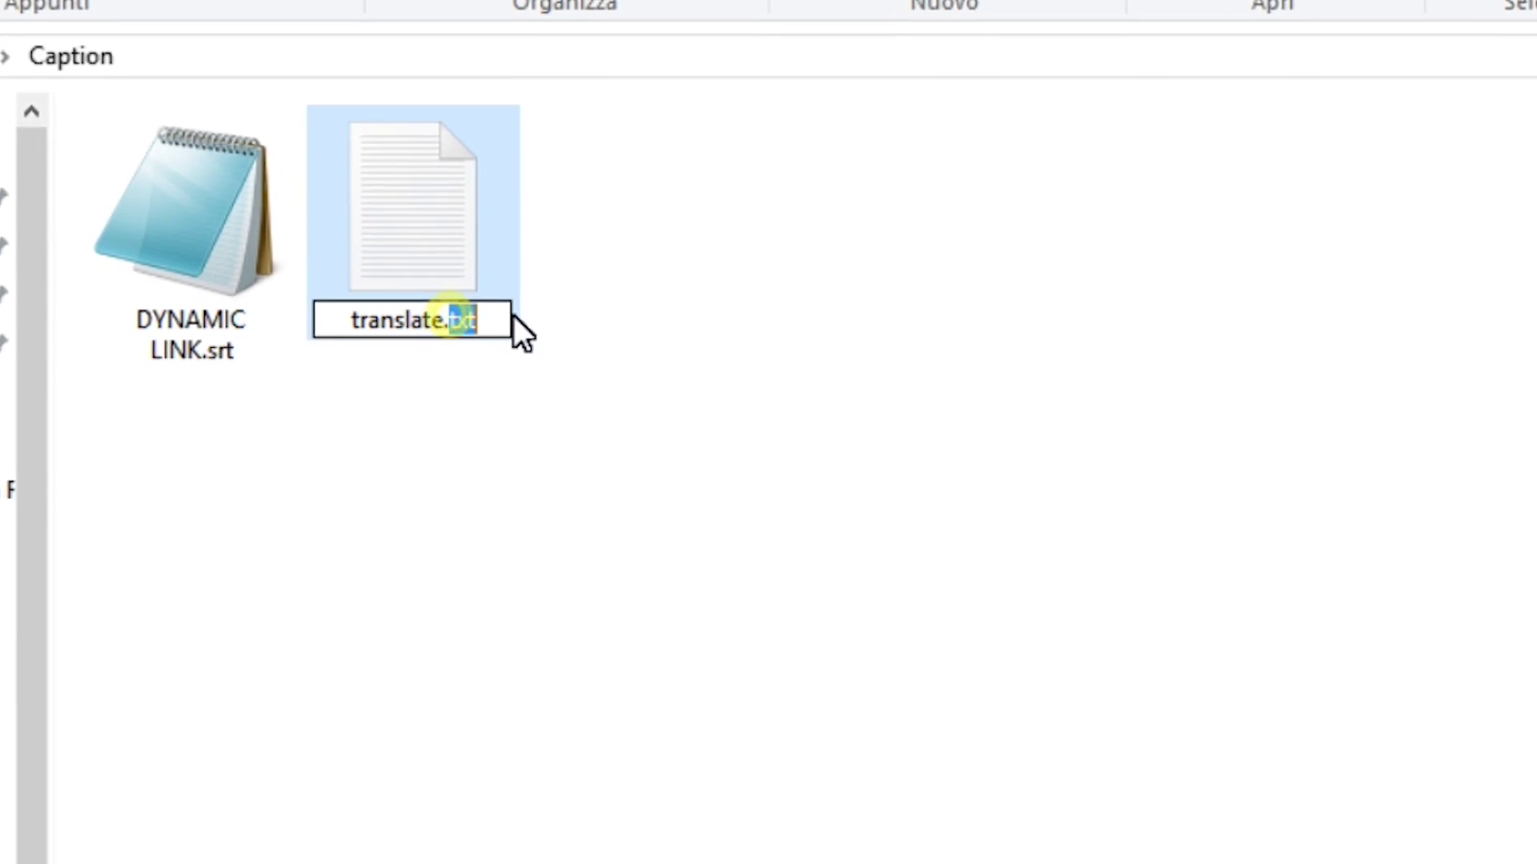
type("srt")
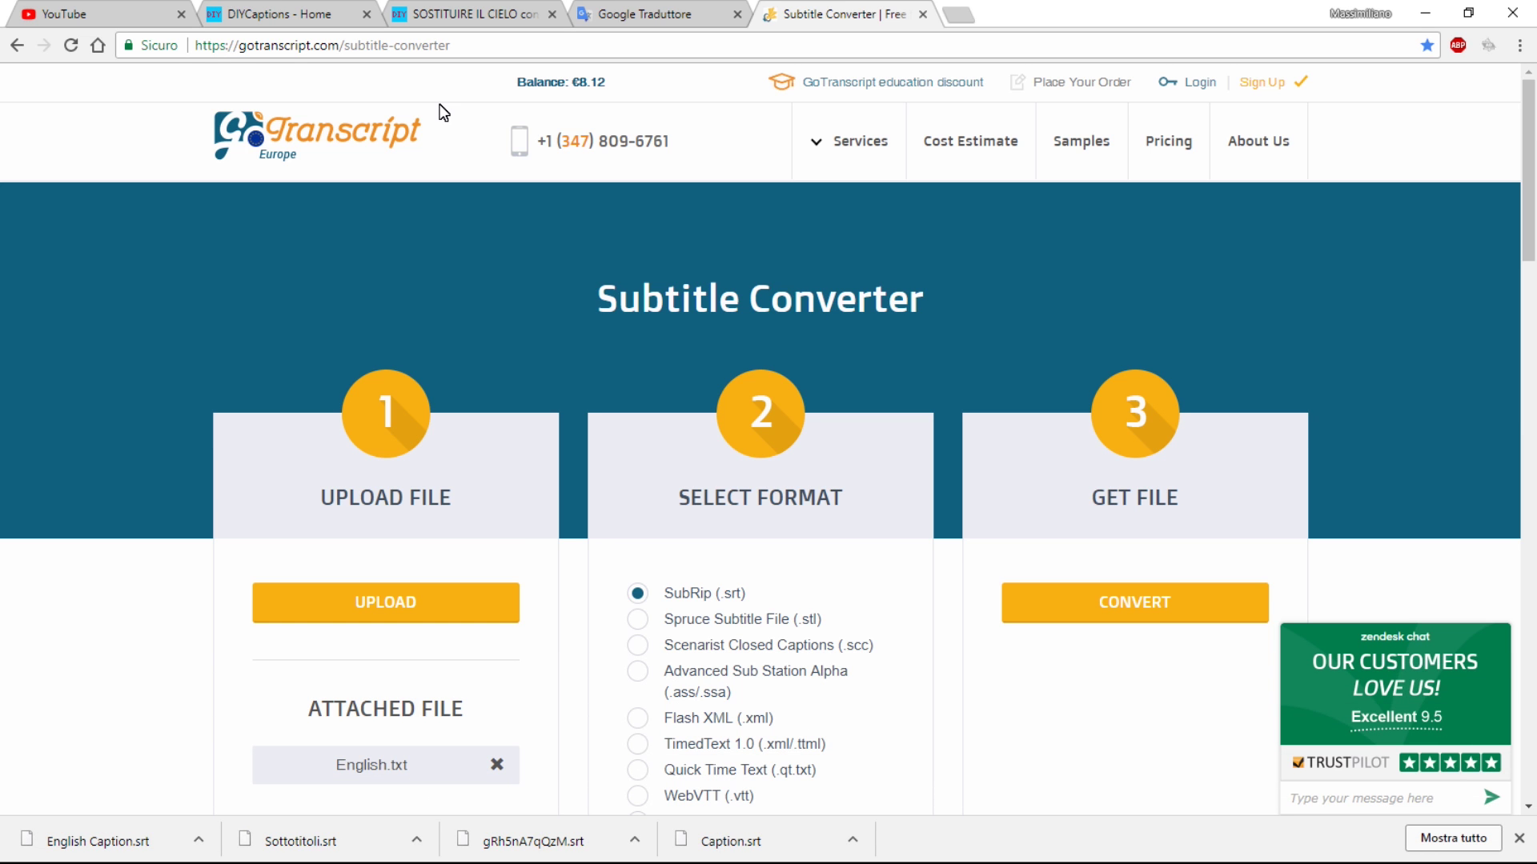
Add English subtitles to the video by uploading English Caption.srt as a subtitle file.
left_click(130, 4)
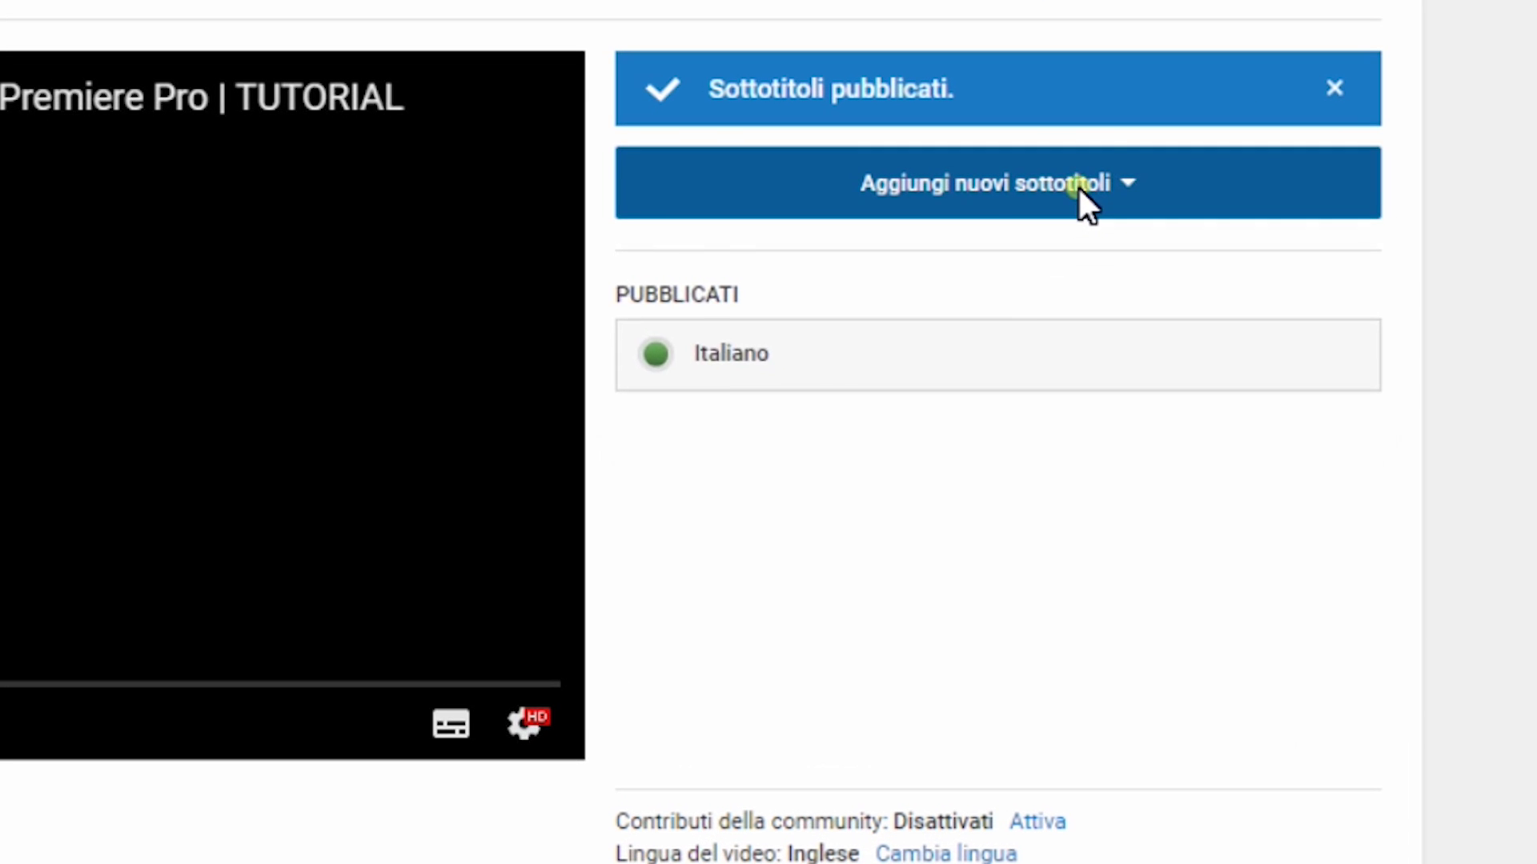
left_click(1106, 316)
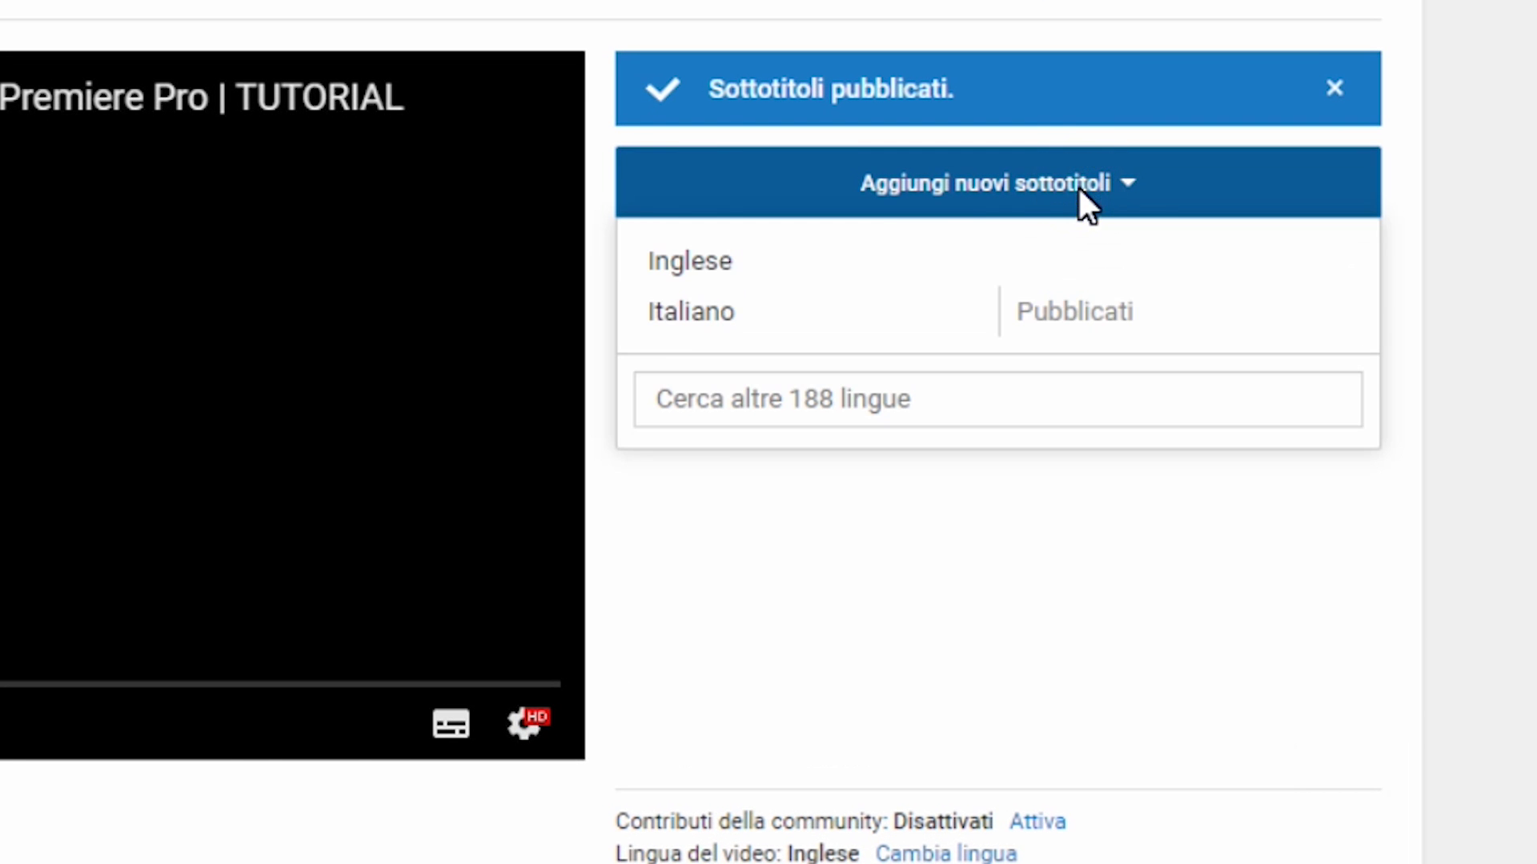
left_click(653, 272)
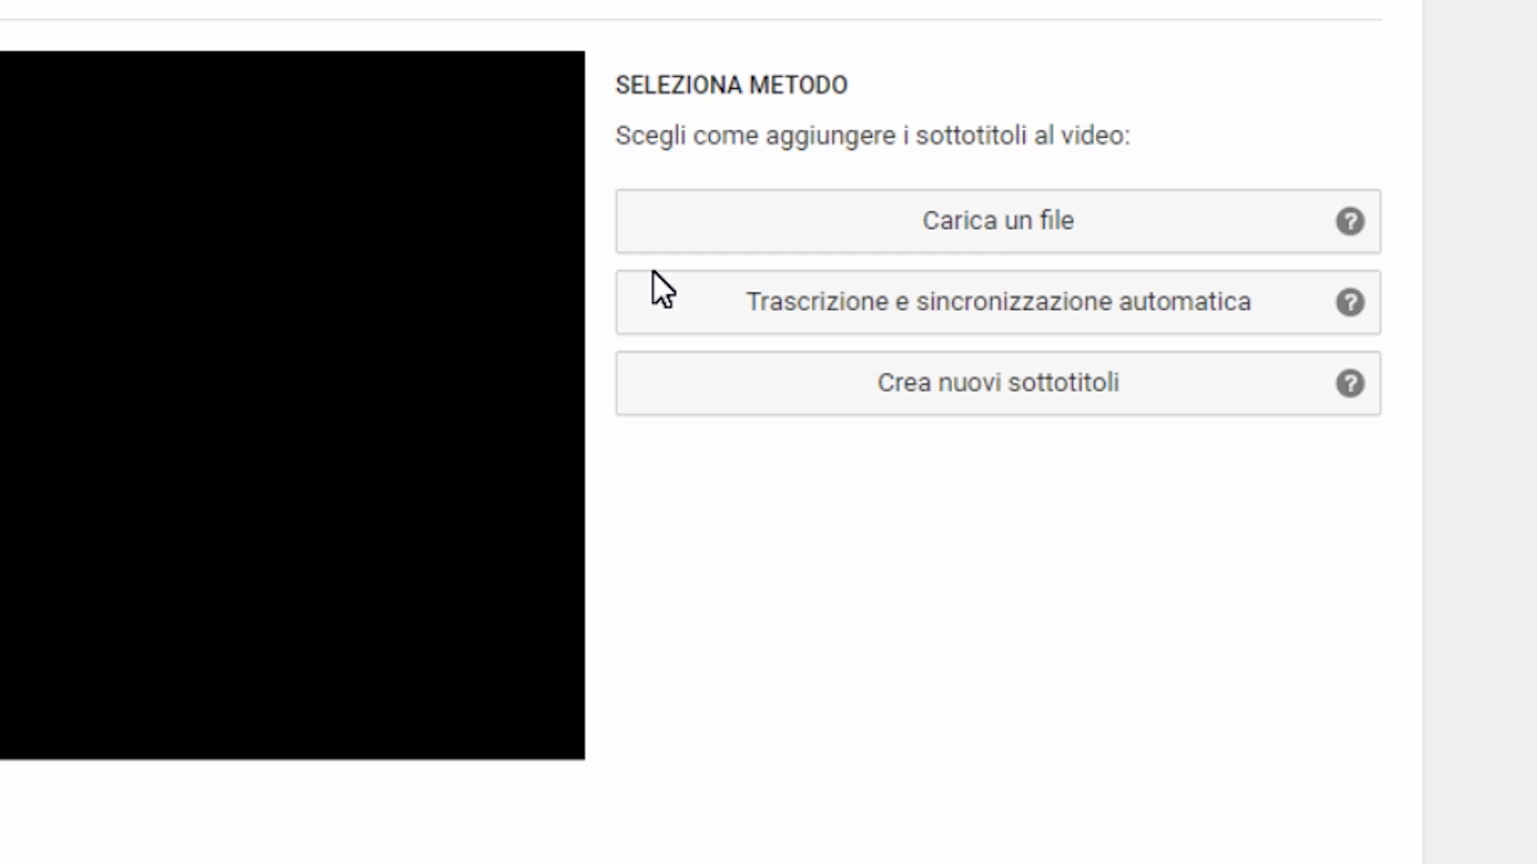
left_click(1036, 225)
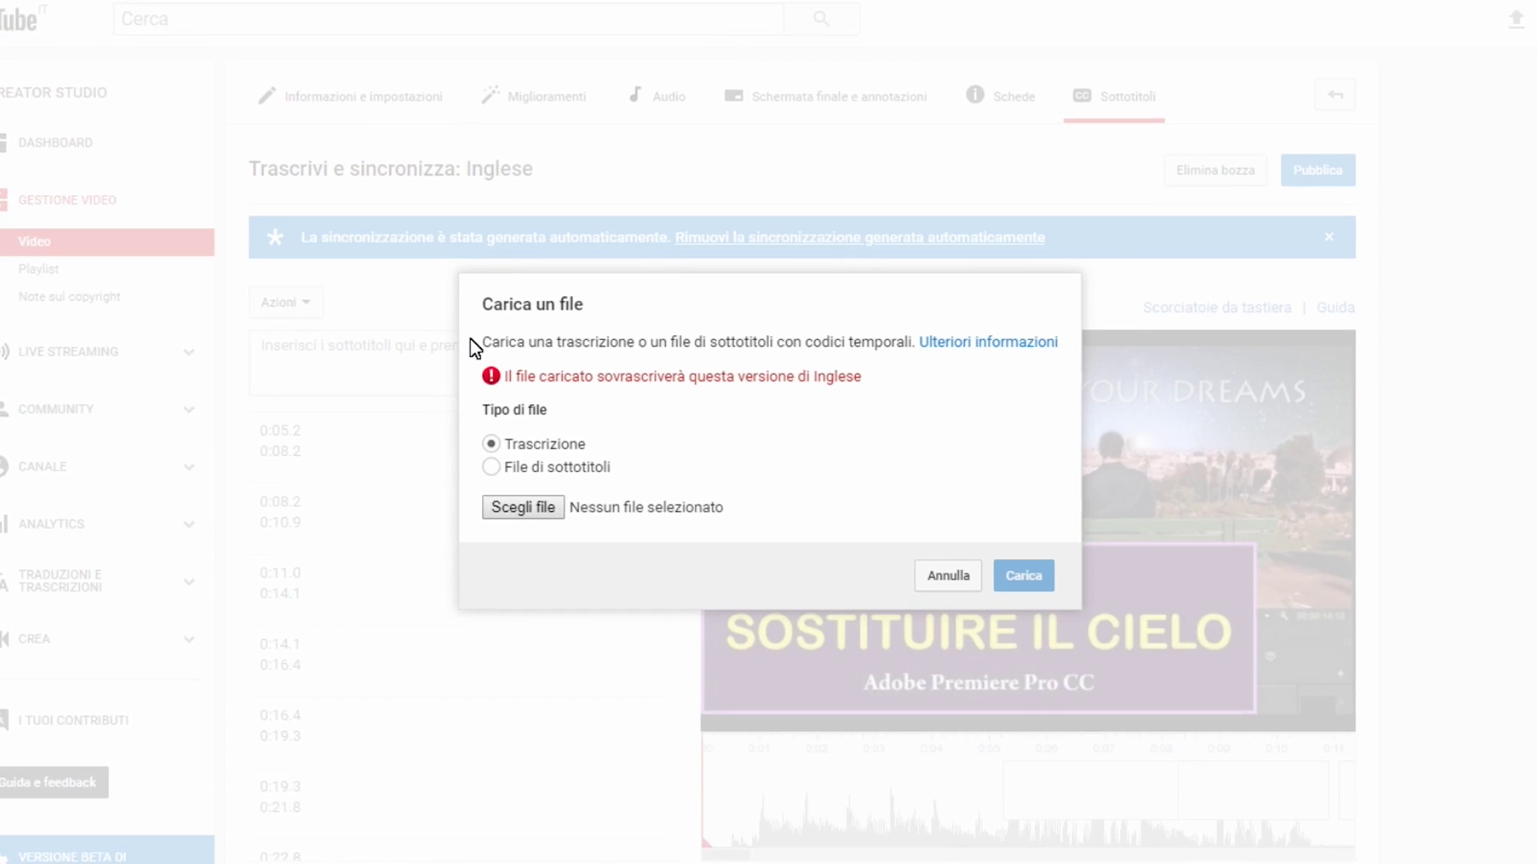
left_click(544, 468)
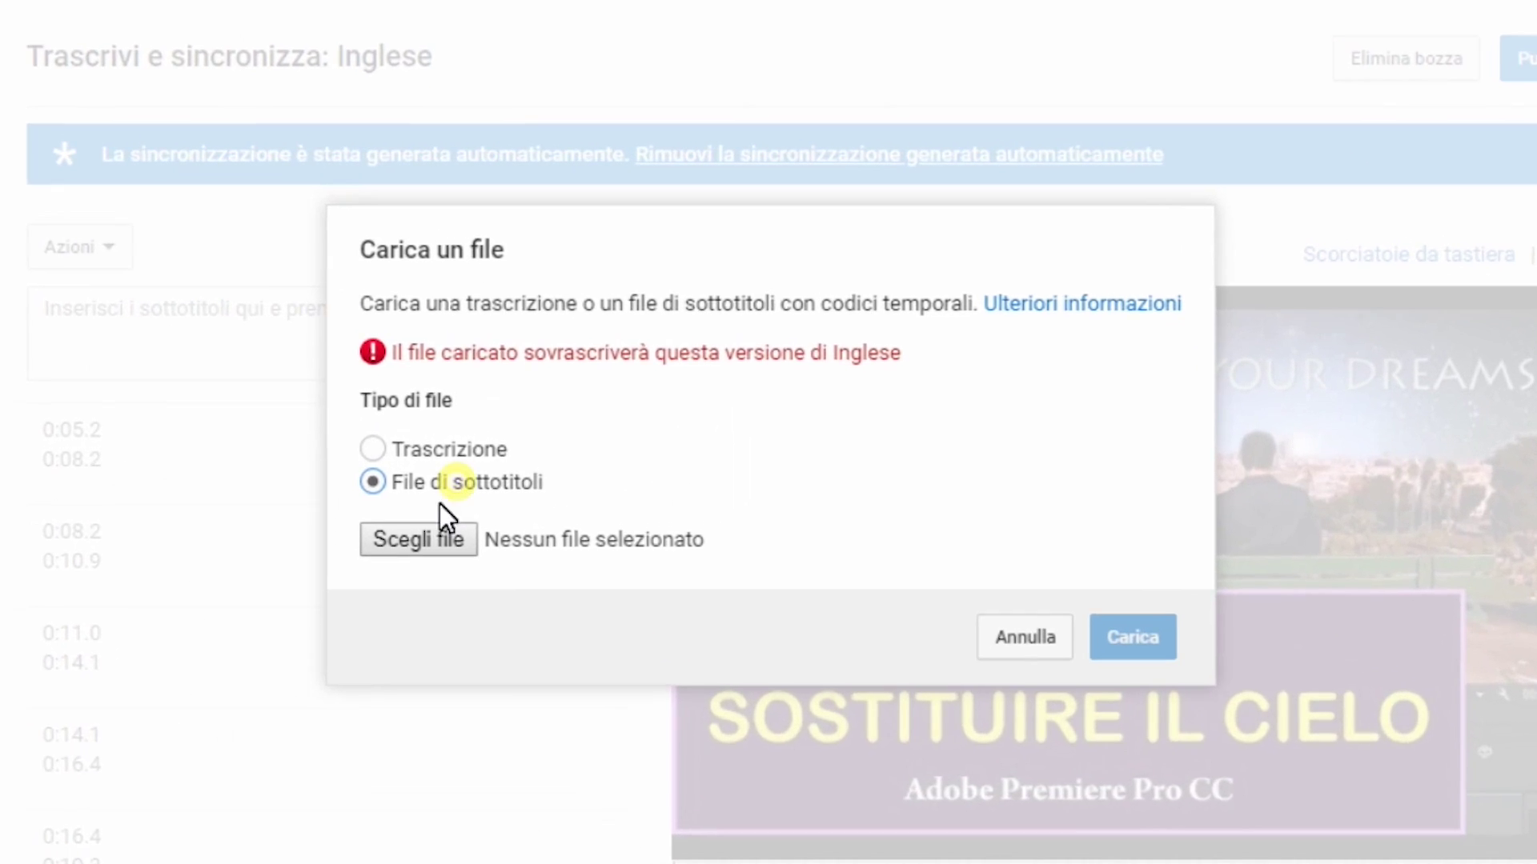
left_click(506, 509)
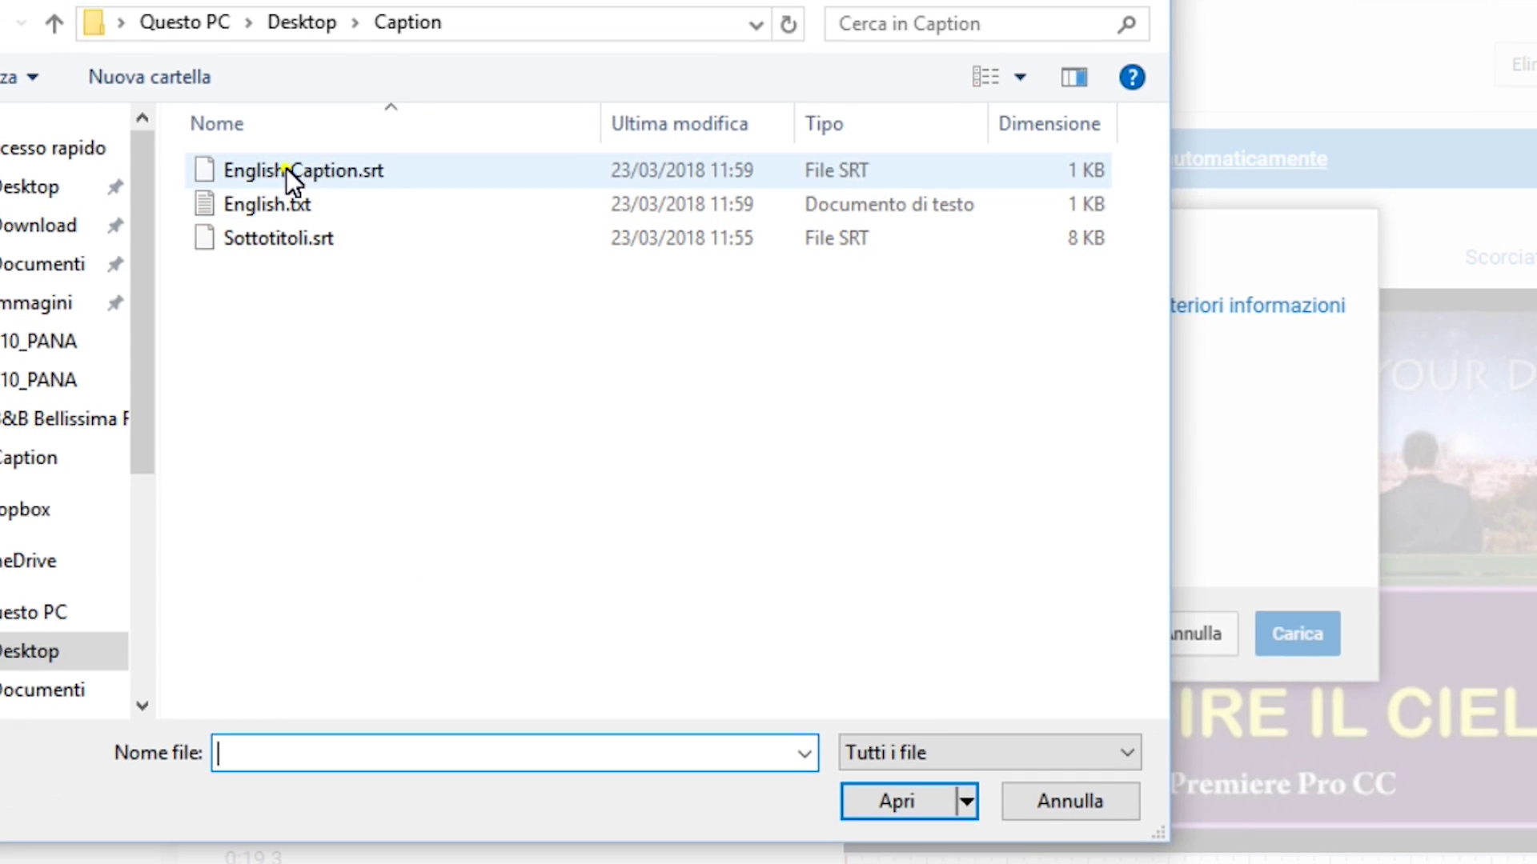
double_click(219, 158)
left_click(1284, 625)
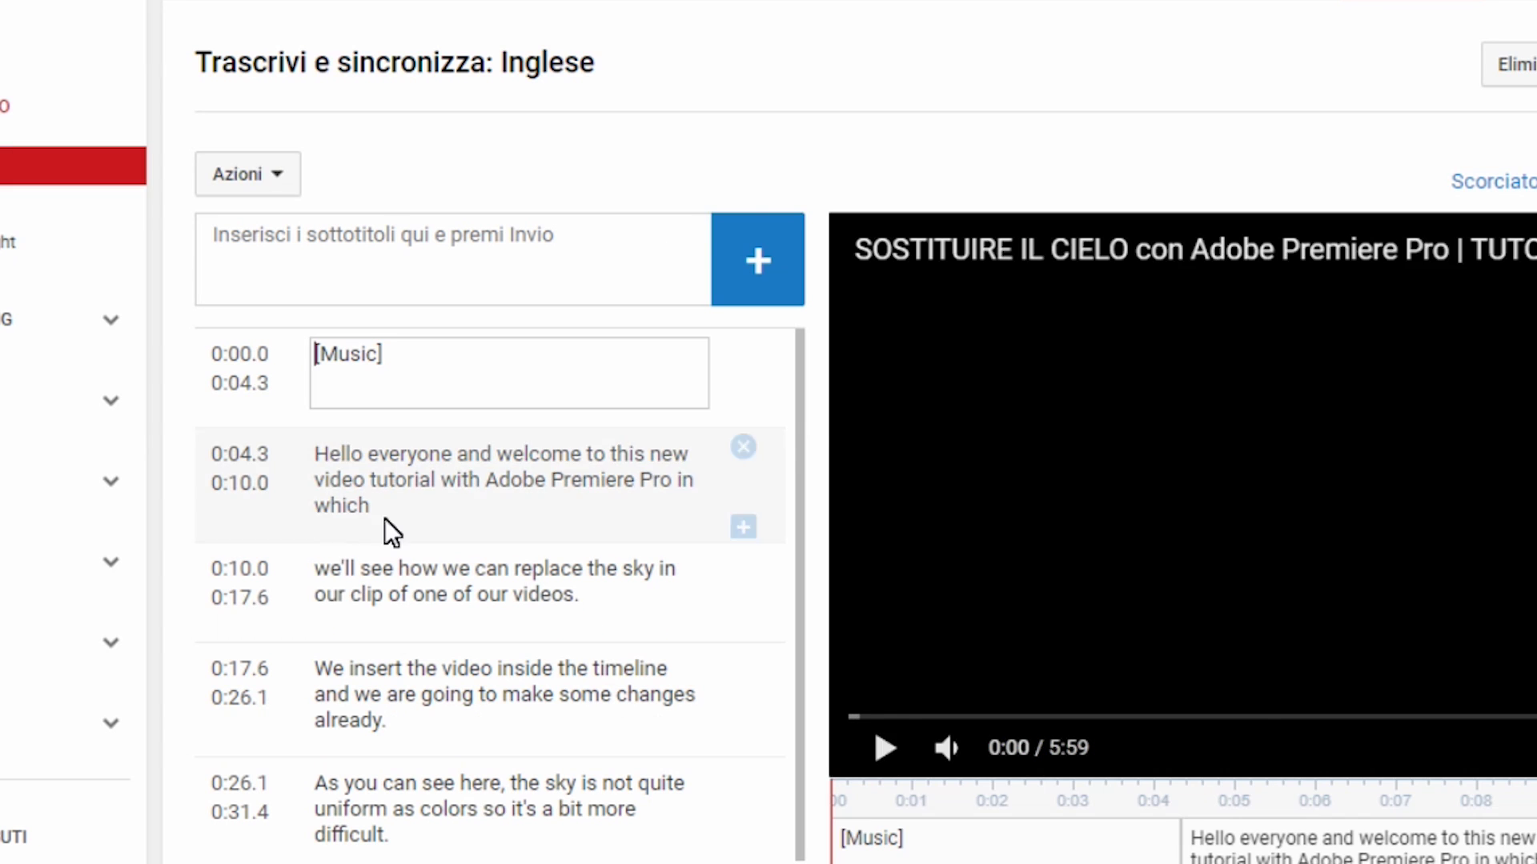
Preview the English captions and clear the text of the [Music] caption.
left_click(881, 750)
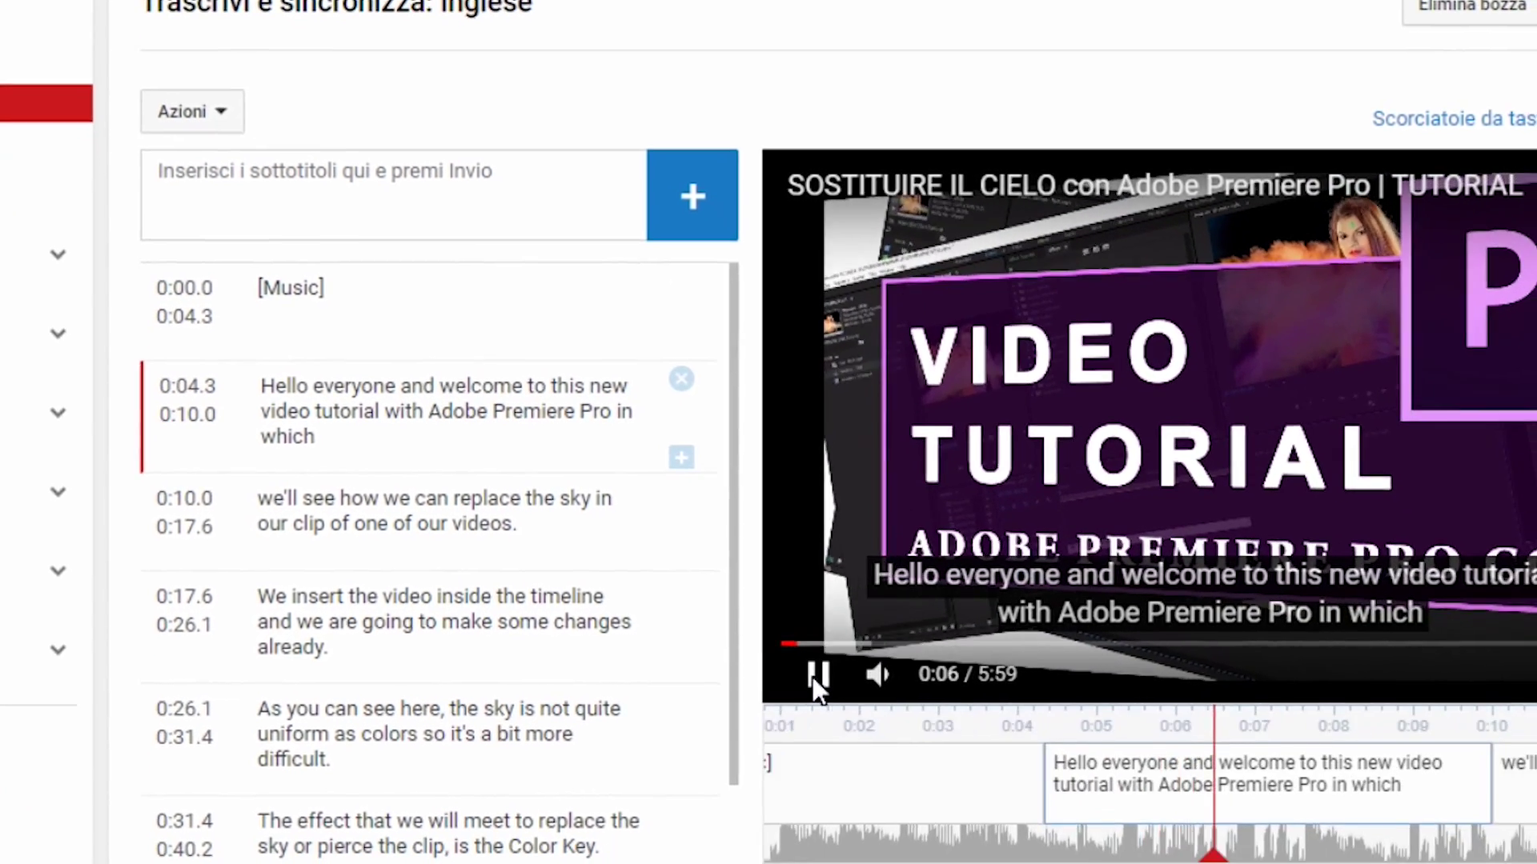
double_click(345, 355)
key("BackSpace")
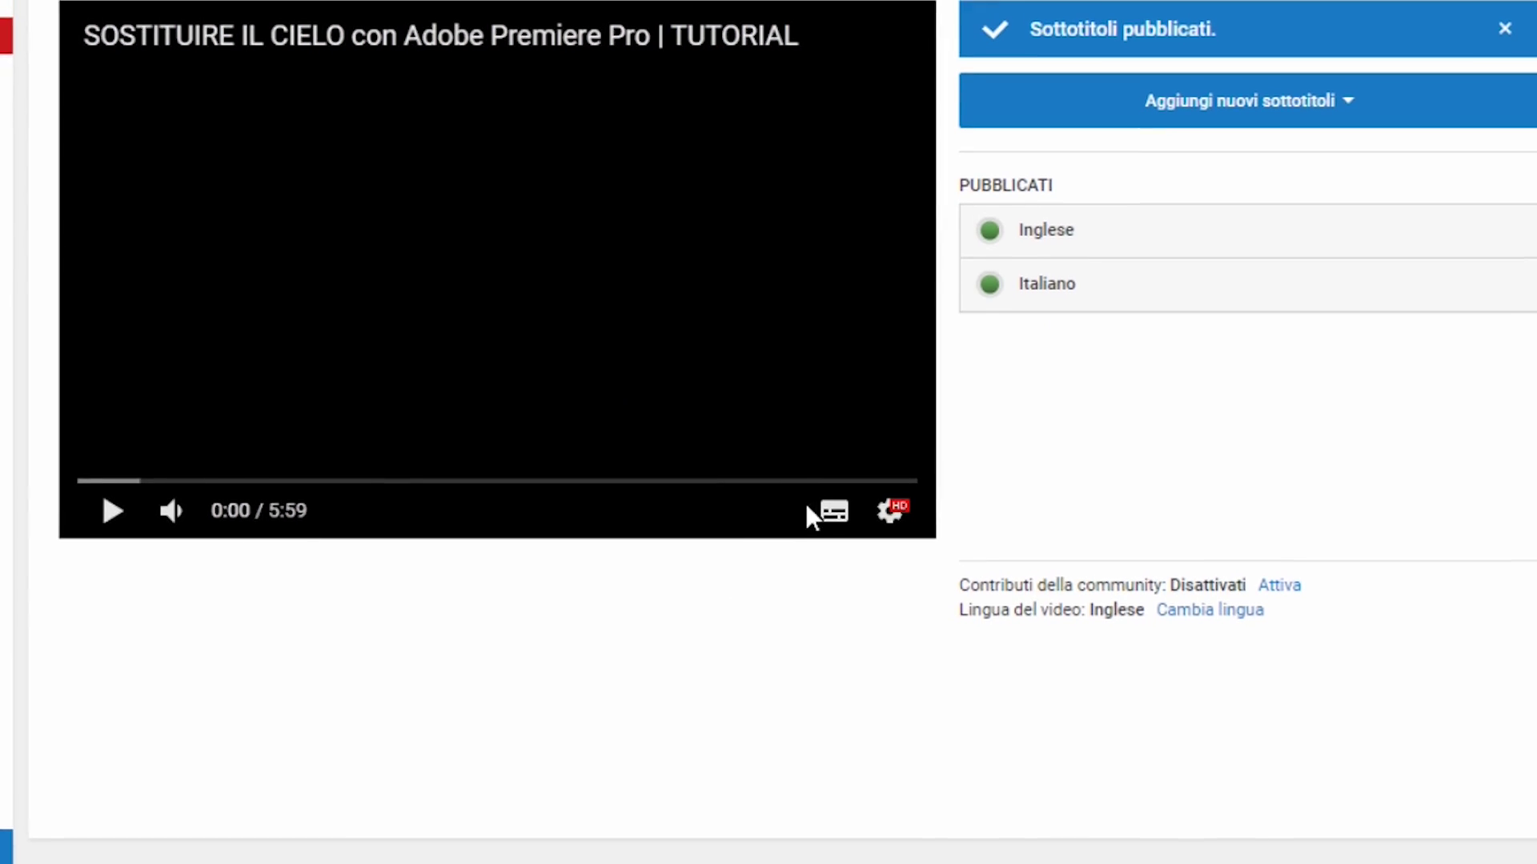
Play the video and toggle the English captions off and back on.
left_click(111, 580)
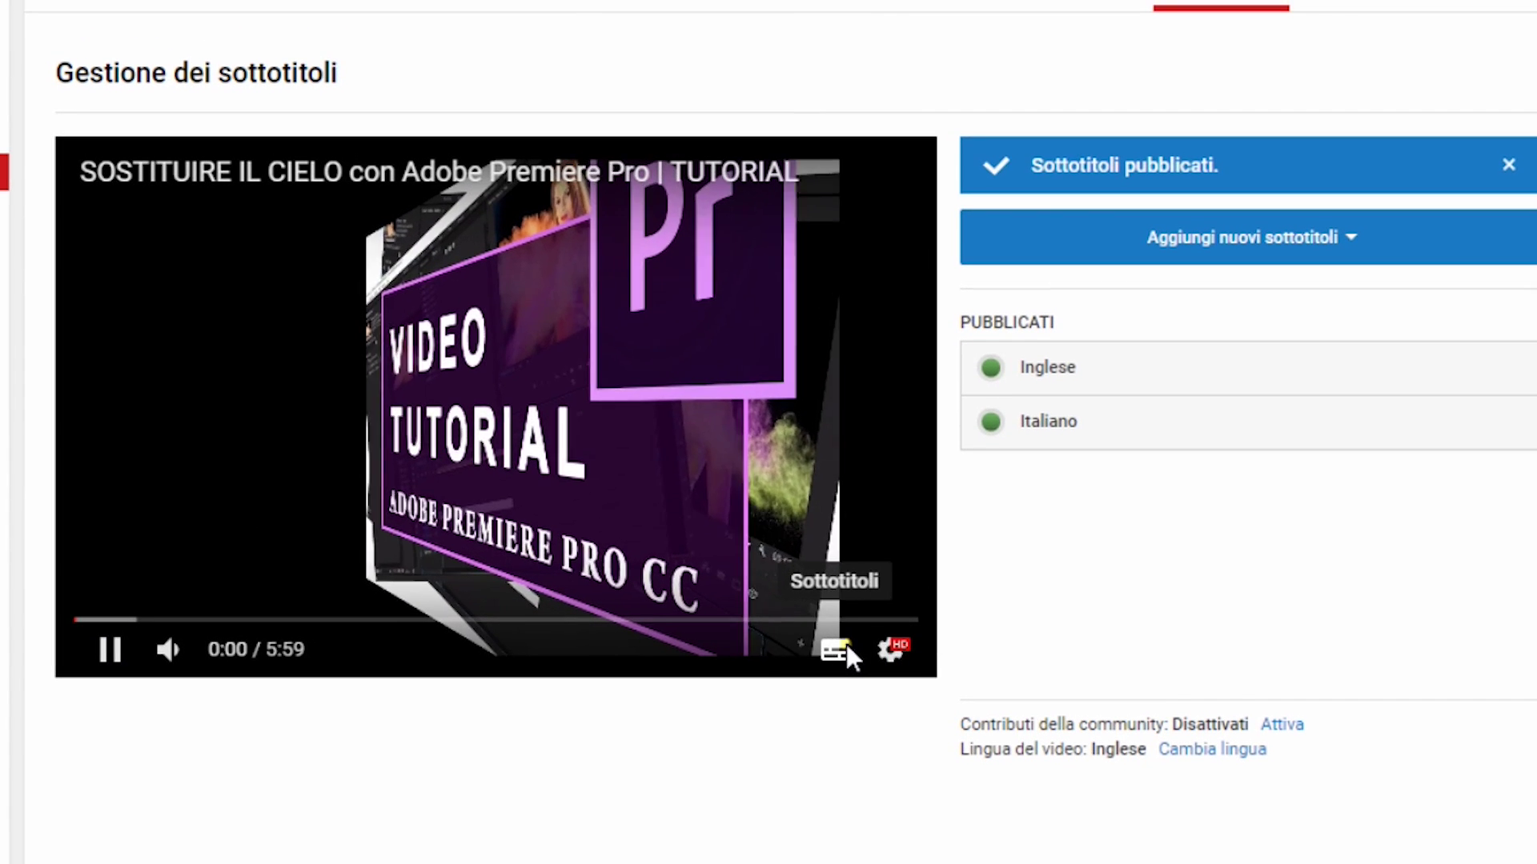
left_click(834, 580)
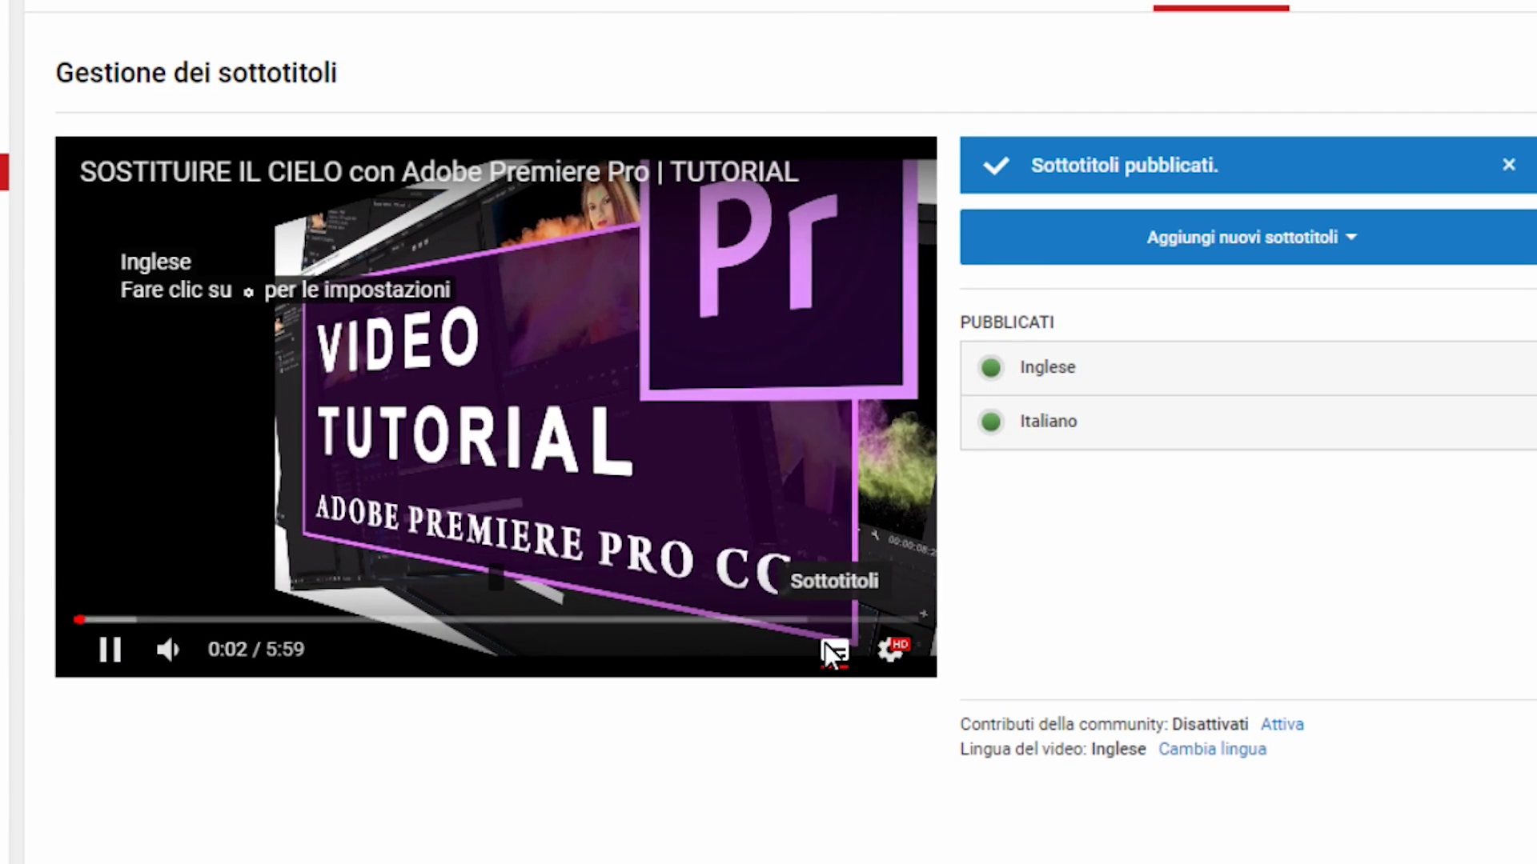
left_click(832, 652)
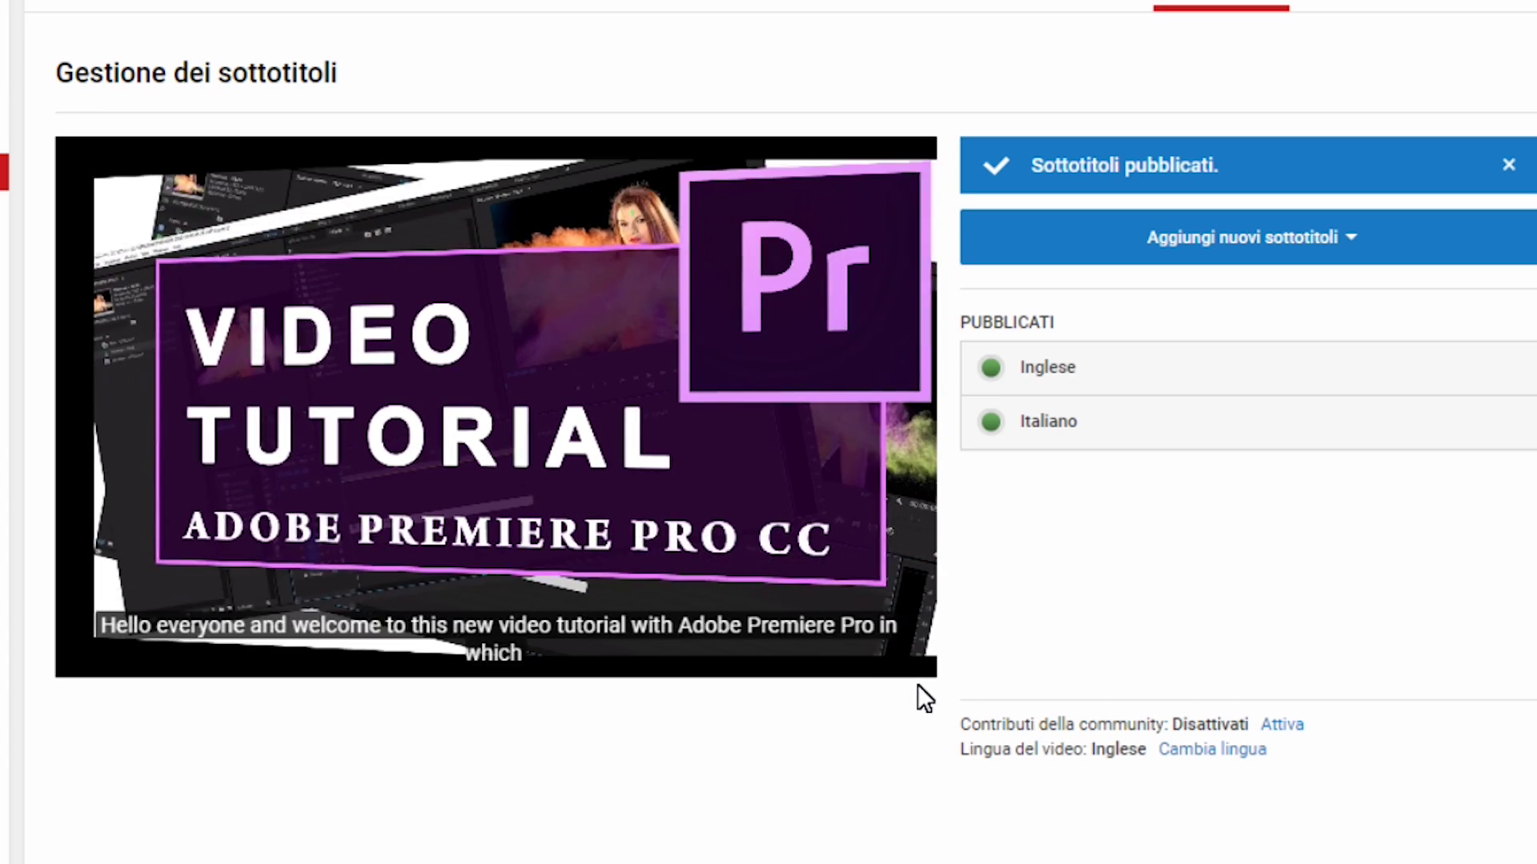
left_click(820, 661)
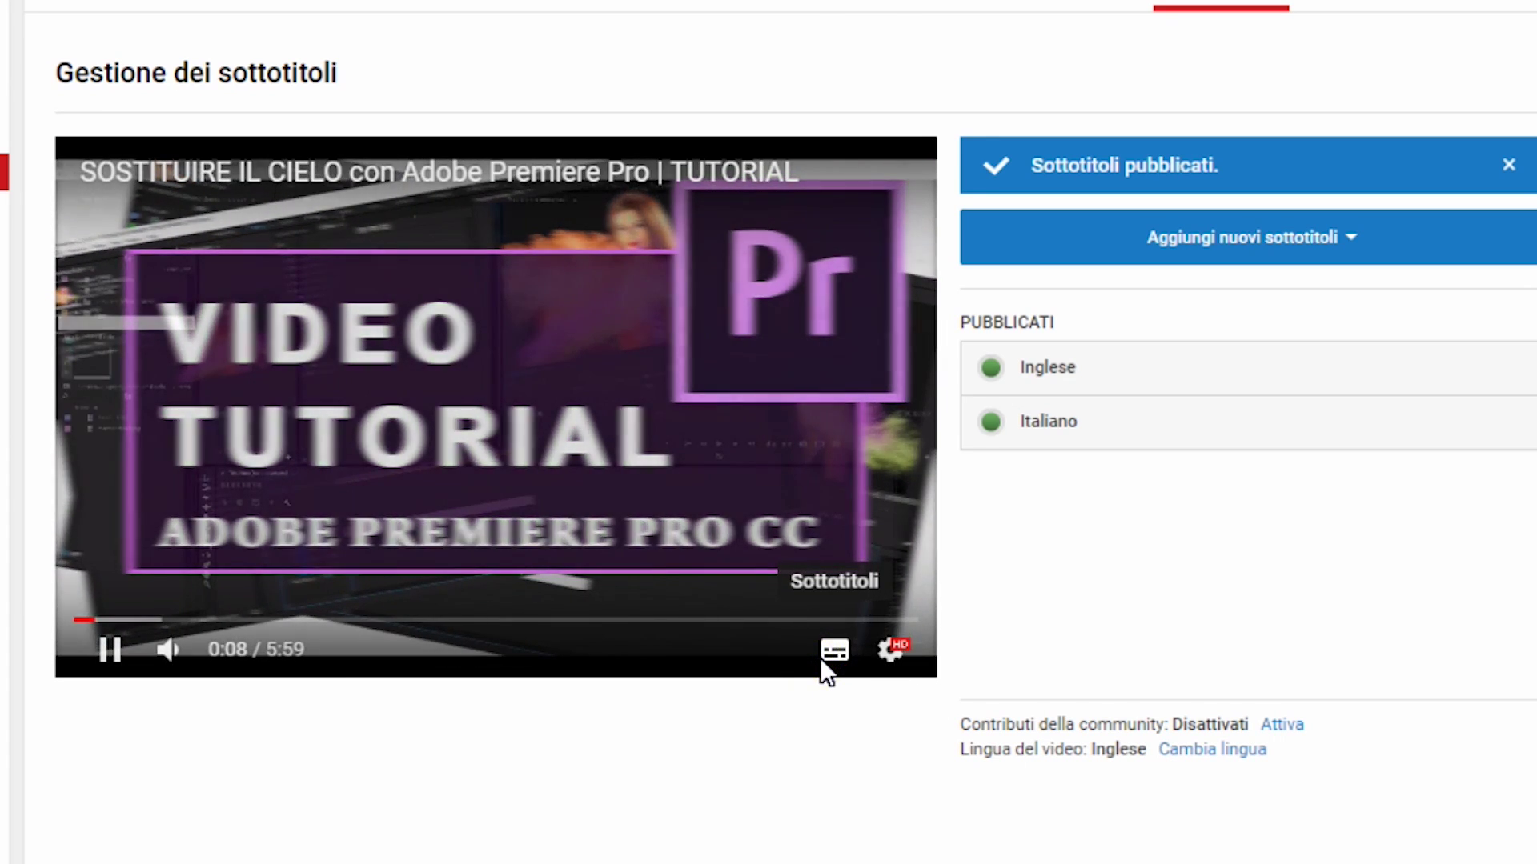
left_click(835, 663)
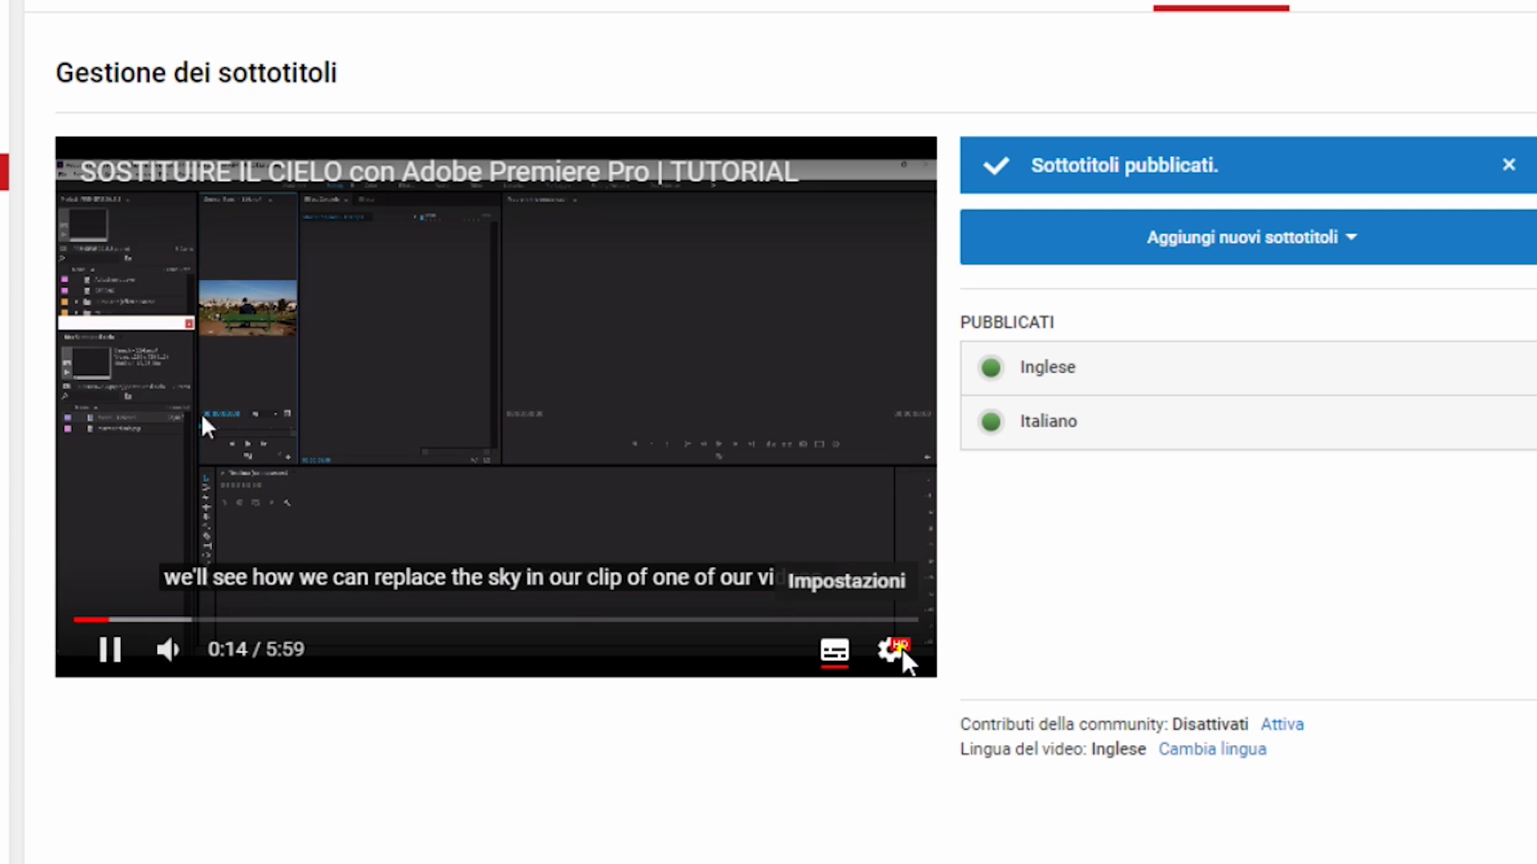
Switch the captions to Italiano via the player settings, then back to Inglese.
left_click(901, 650)
left_click(864, 518)
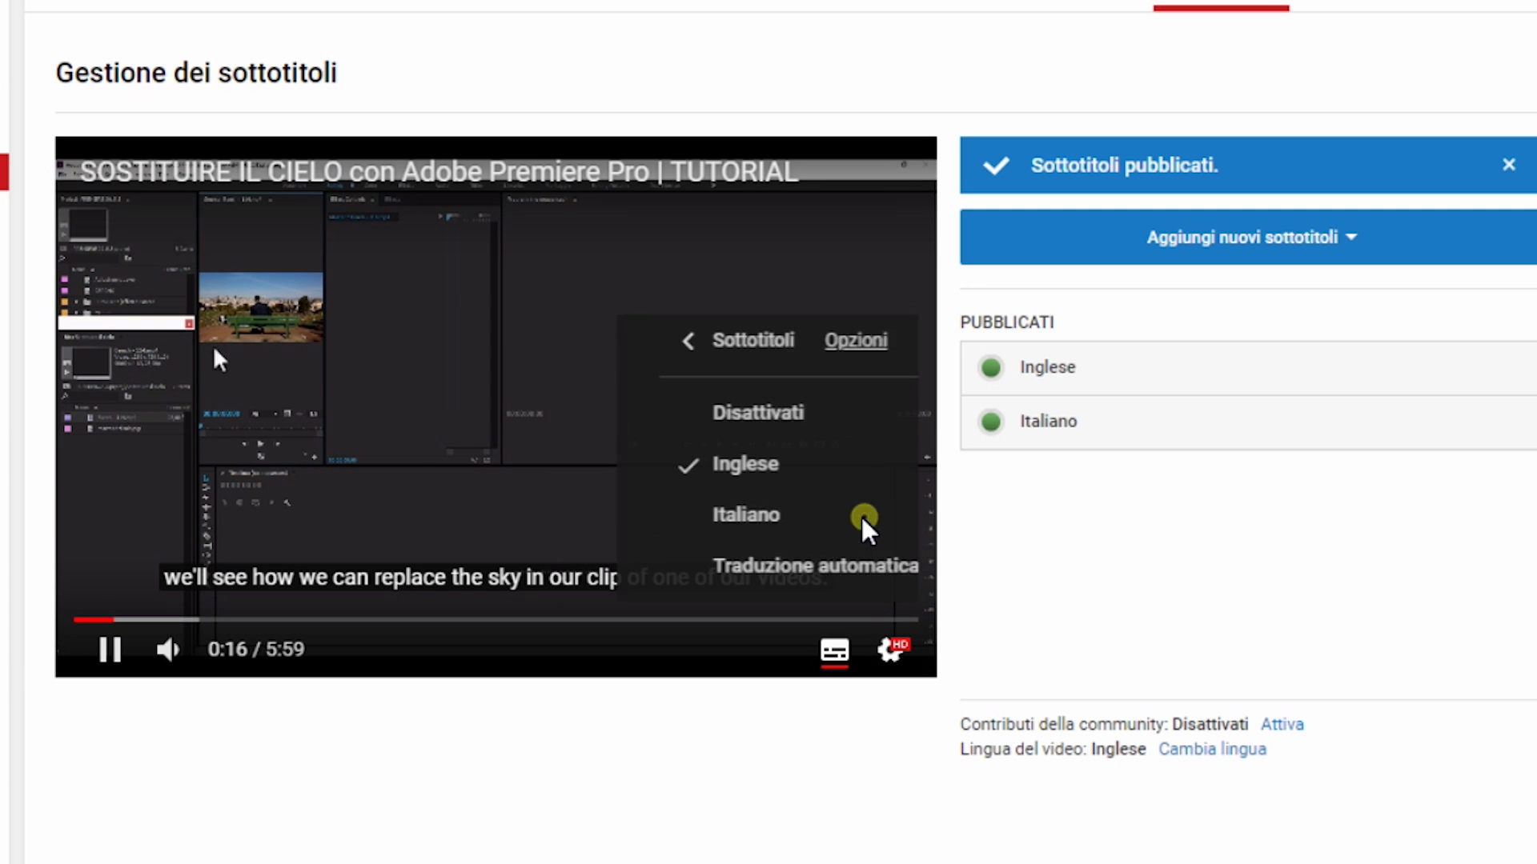
left_click(715, 515)
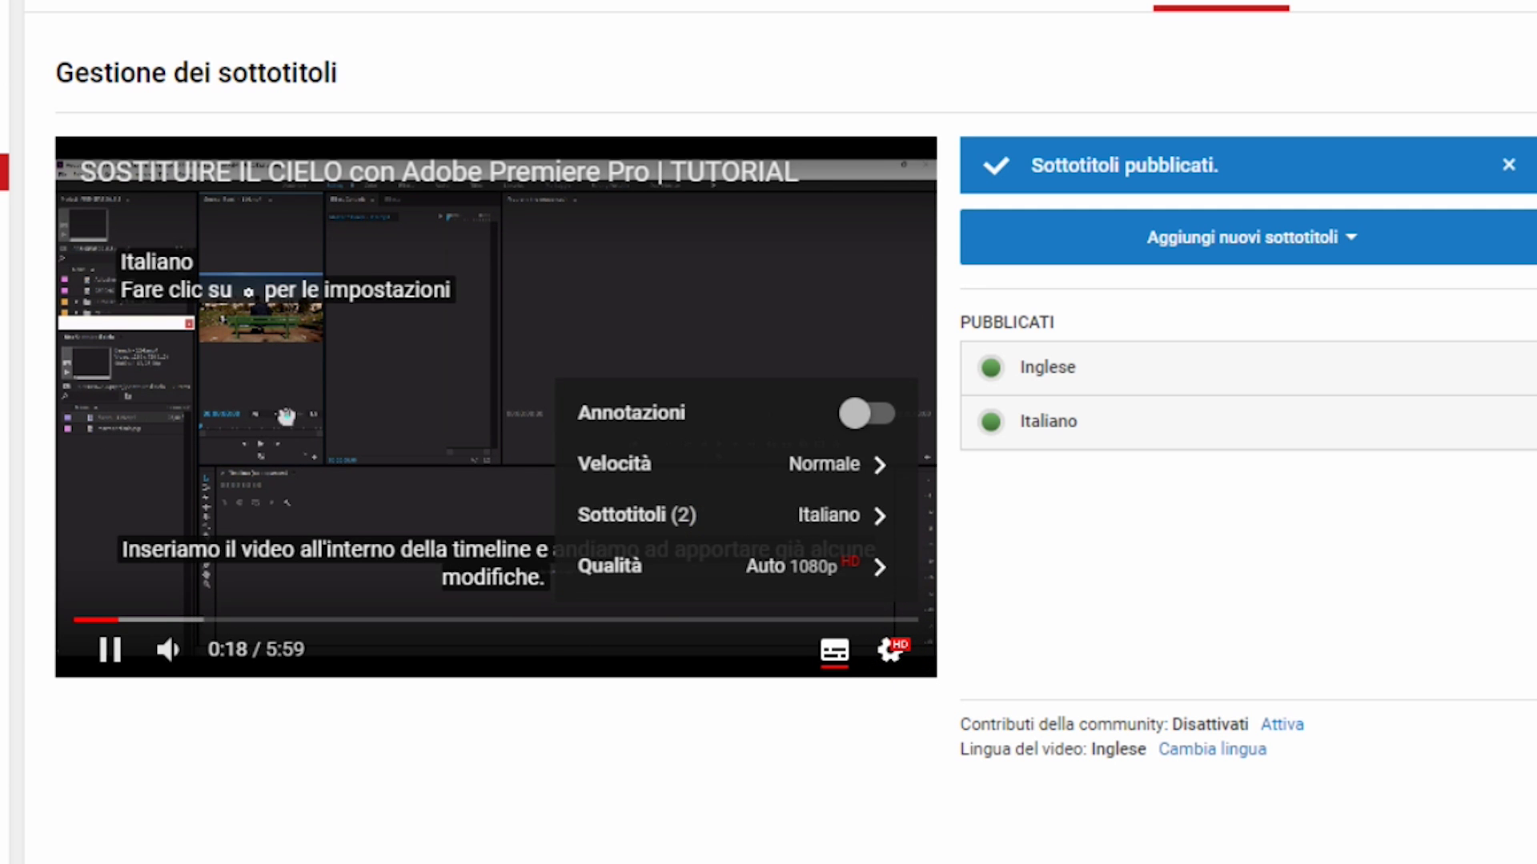
left_click(854, 528)
left_click(744, 466)
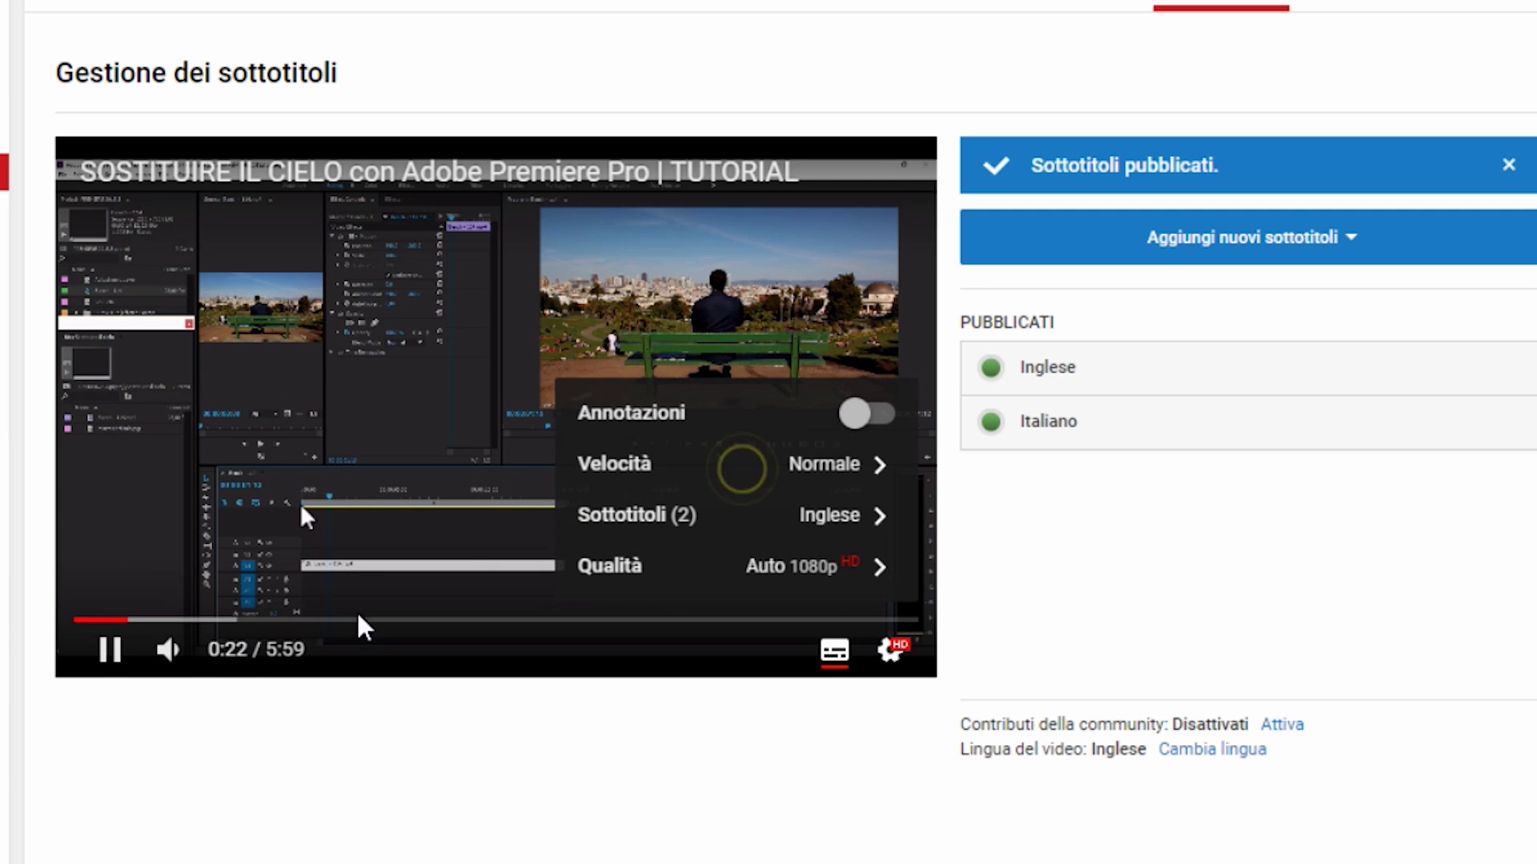